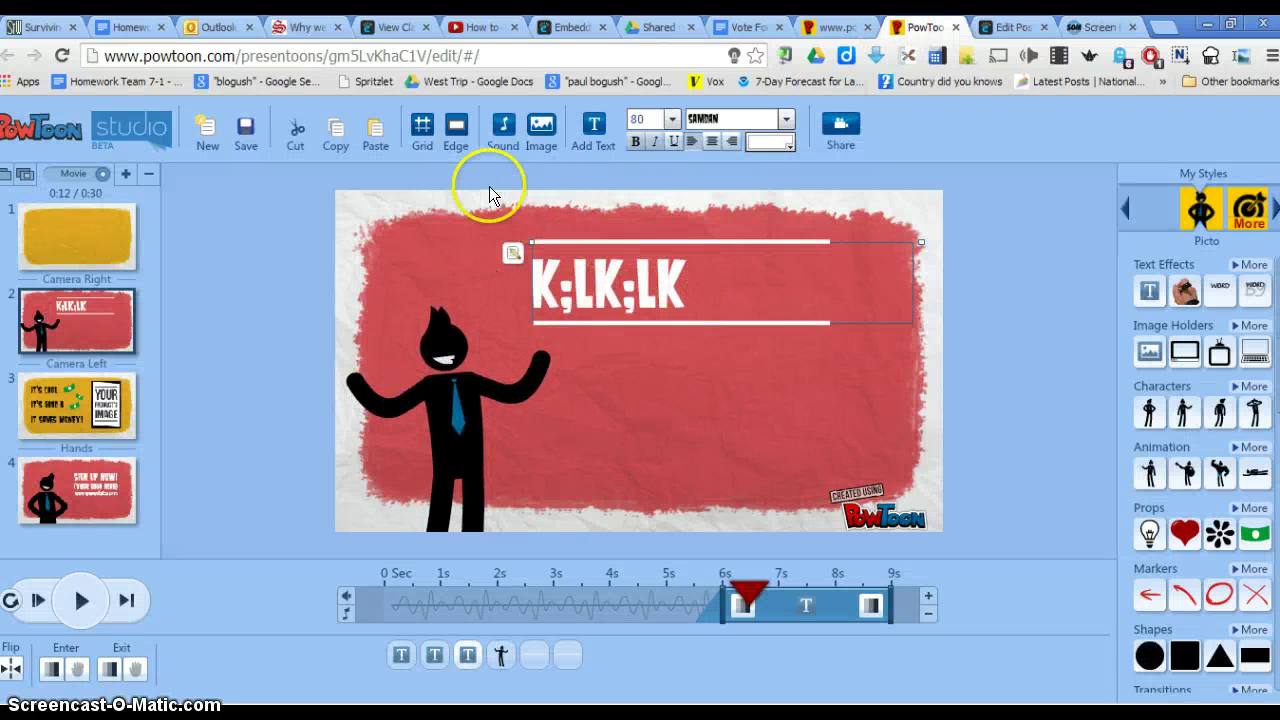
Save the four-slide PowToon presentation that includes the K;LK;LK title slide
{"action": "left_click", "coordinate": [245, 133]}
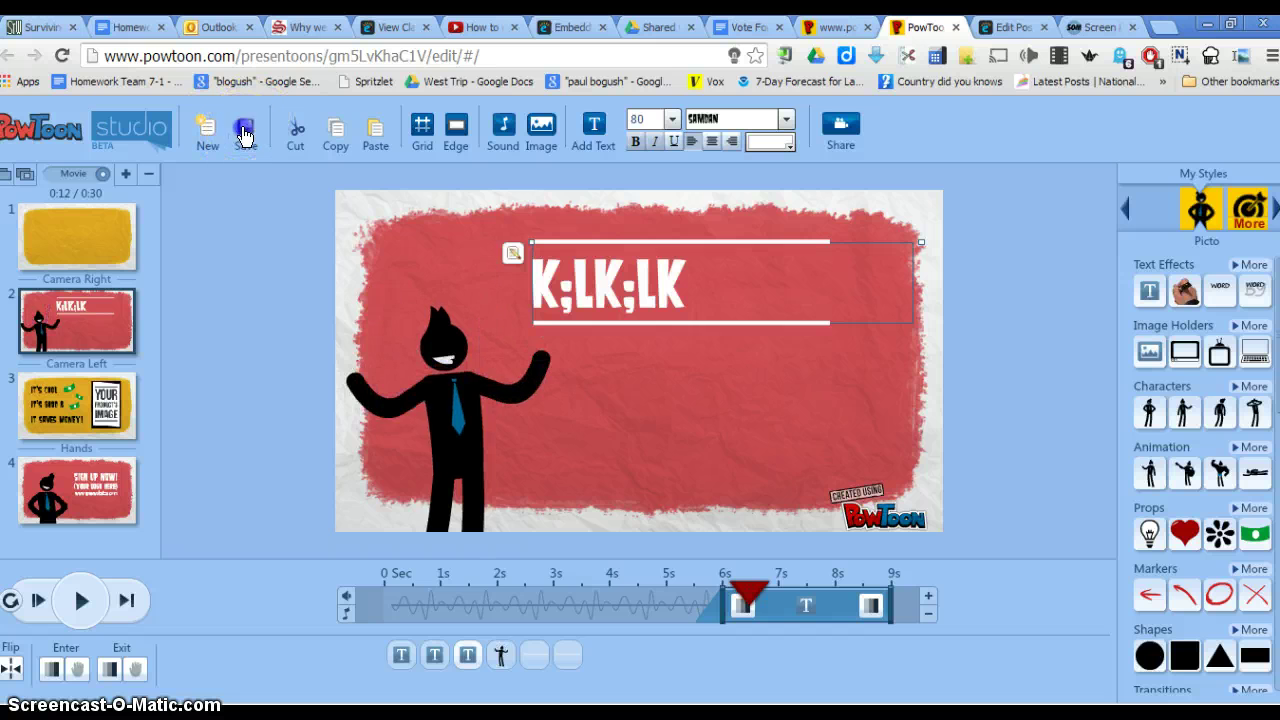
{"action": "left_click", "coordinate": [245, 135]}
{"action": "left_click", "coordinate": [838, 90]}
From the PowToon dashboard, publish the Increase Conversions! project as a video
{"action": "left_click", "coordinate": [831, 26]}
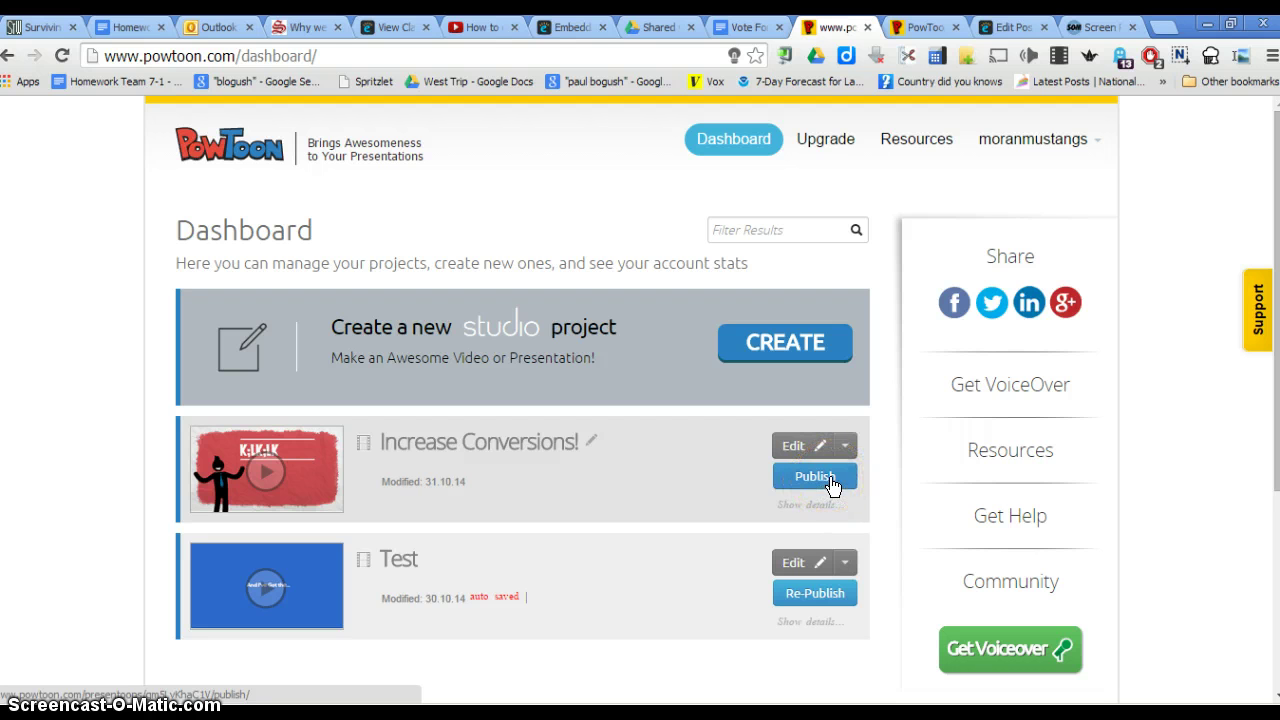
{"action": "left_click", "coordinate": [833, 600]}
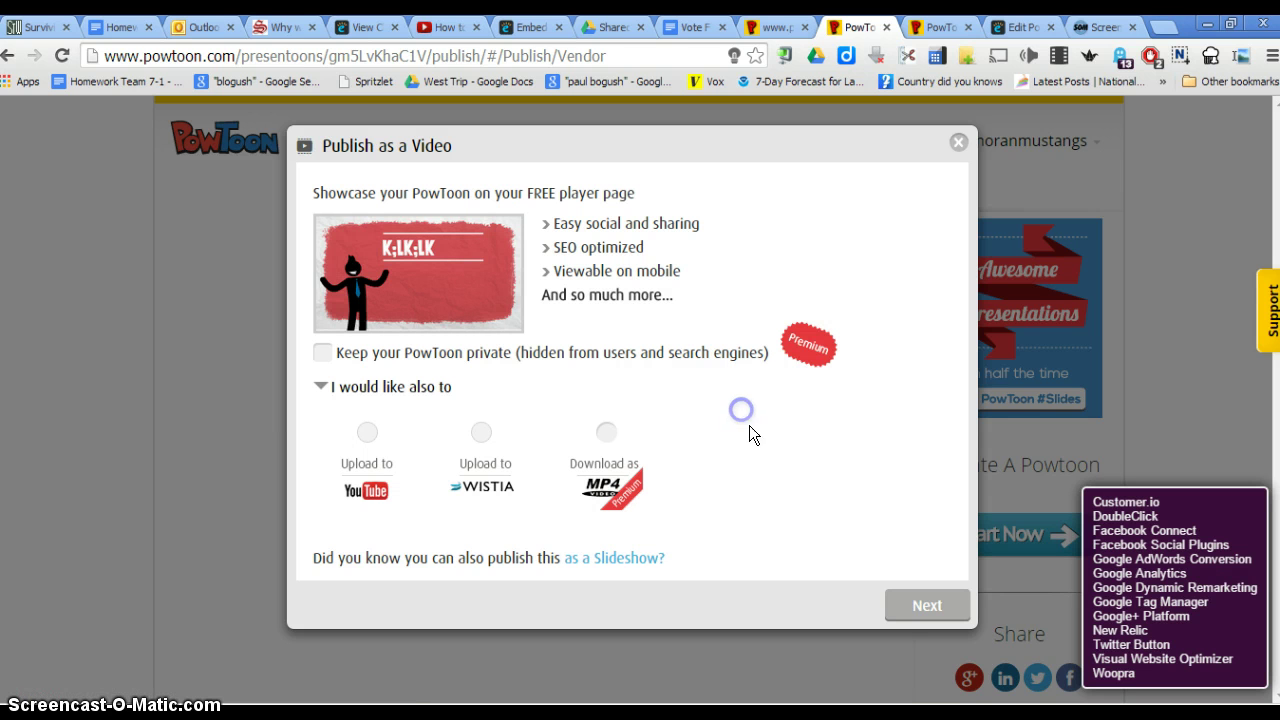
Keep standard export quality and set the video category to School / Education
{"action": "left_click", "coordinate": [928, 604]}
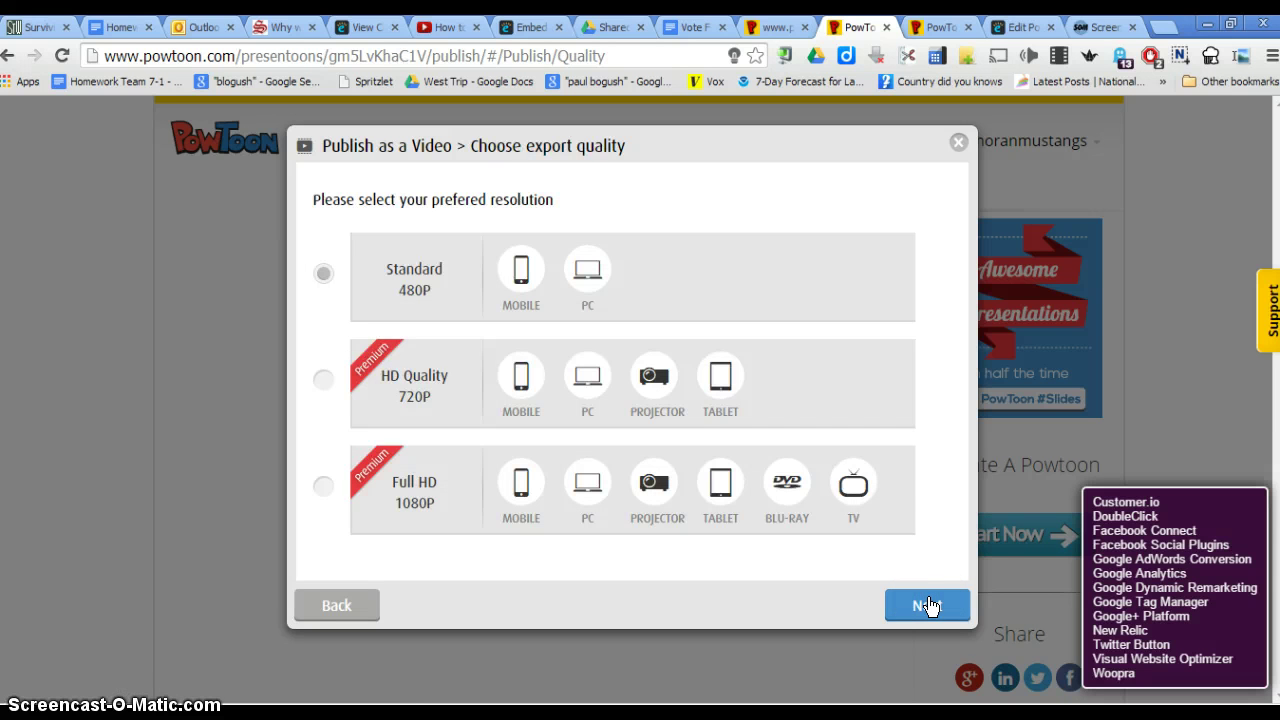
{"action": "left_click", "coordinate": [928, 604]}
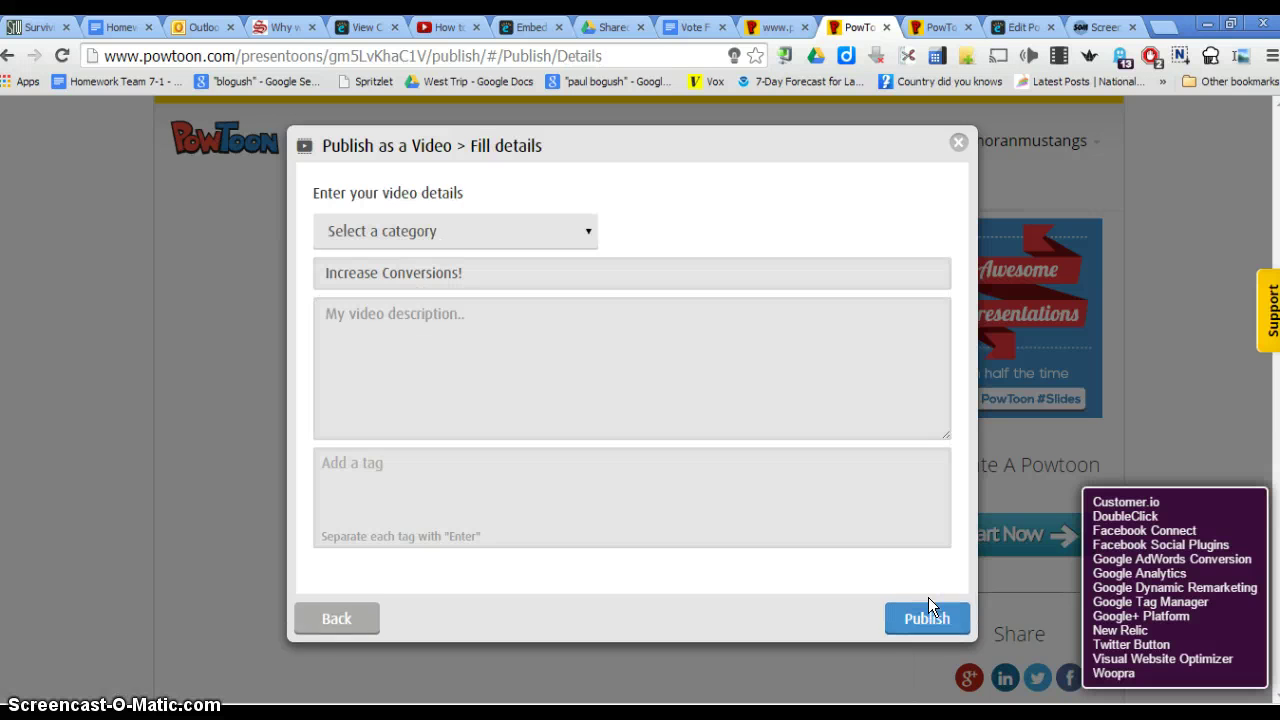
{"action": "left_click", "coordinate": [924, 618]}
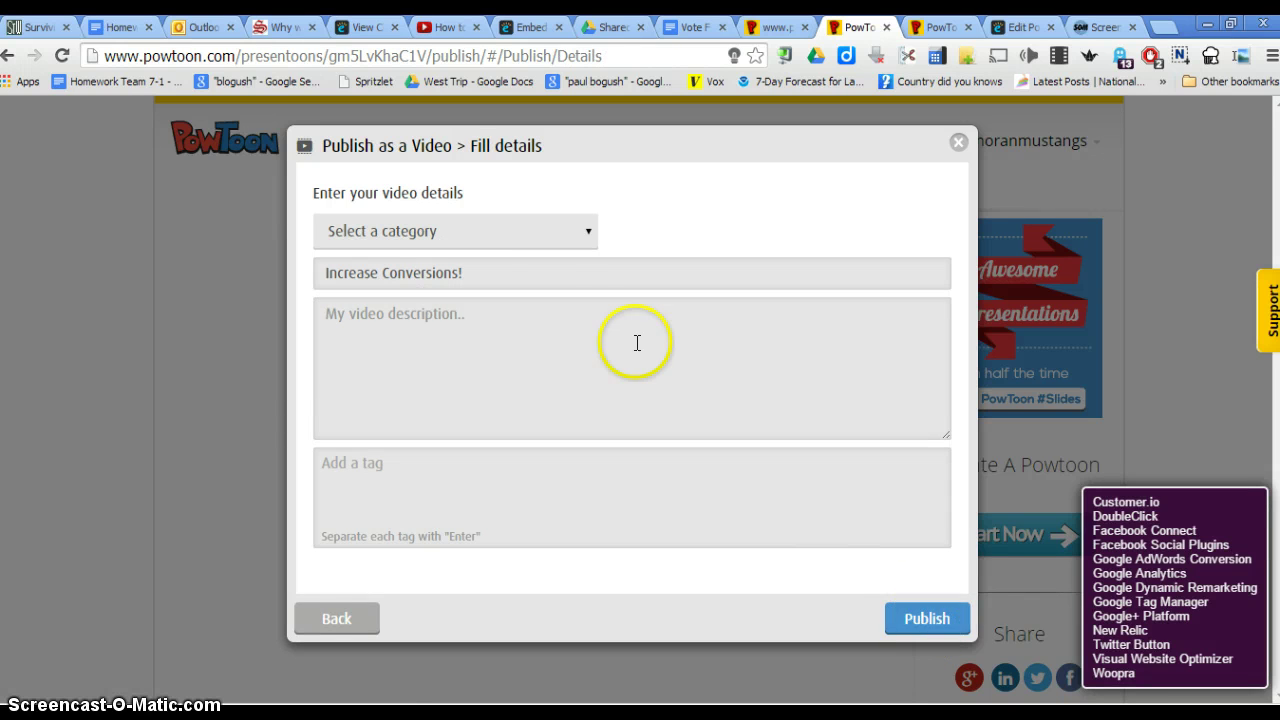
{"action": "left_click", "coordinate": [549, 228]}
{"action": "left_click", "coordinate": [501, 410]}
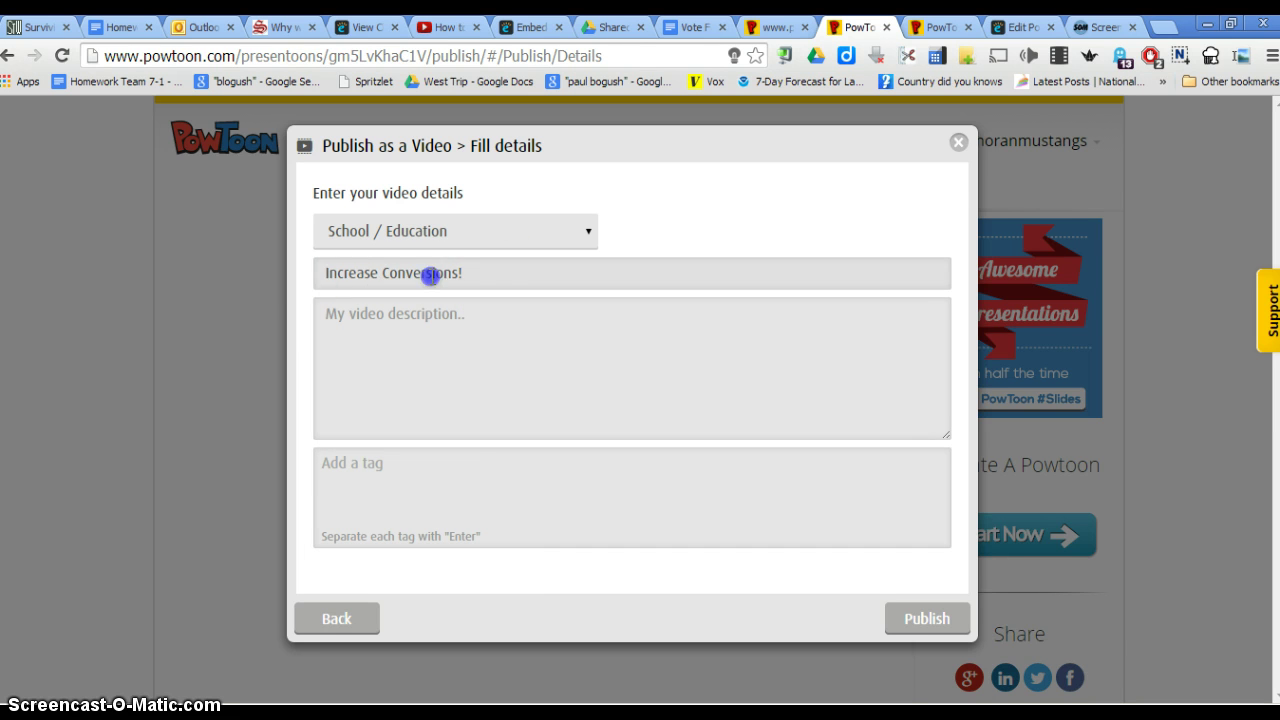
Retitle the video 'Election in CT' and write a short description, fixing the 'shoul dbe' typo
{"action": "left_click_drag", "start_coordinate": [429, 274], "coordinate": [291, 289]}
{"action": "type", "text": "Election"}
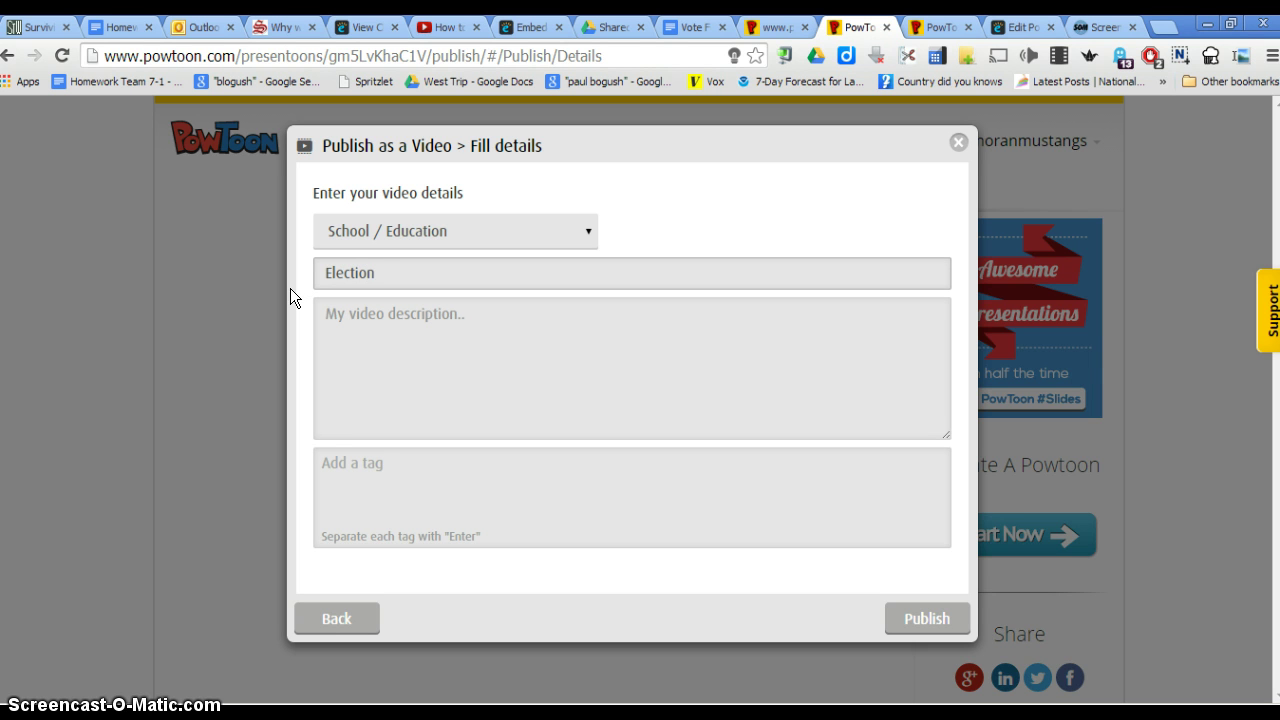
{"action": "type", "text": " in CT"}
{"action": "left_click", "coordinate": [439, 331]}
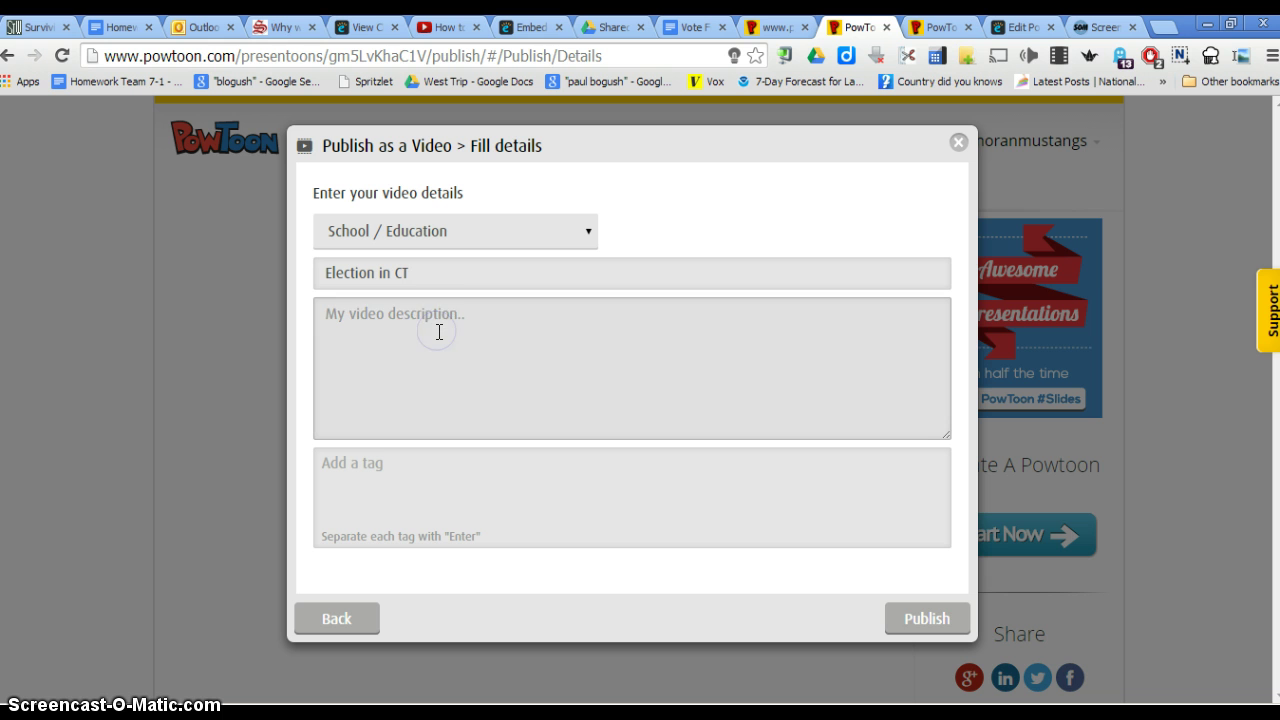
{"action": "type", "text": "V"}
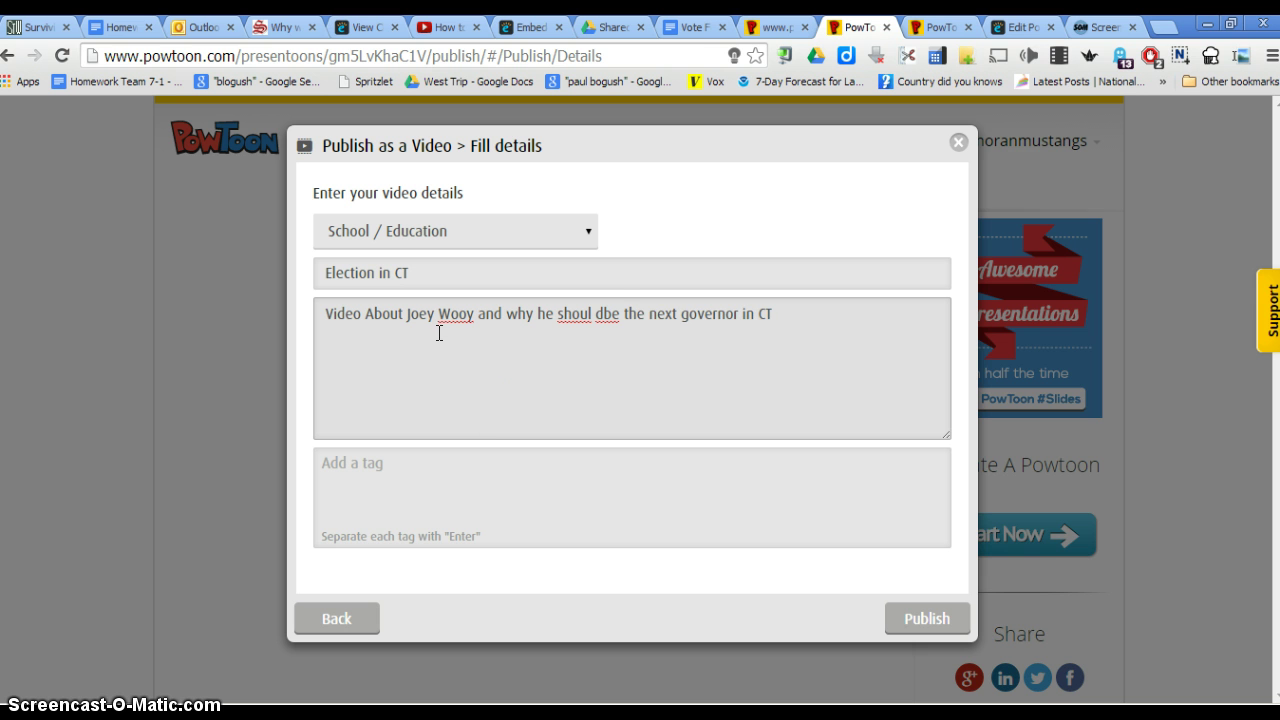
{"action": "left_click", "coordinate": [604, 320]}
{"action": "key", "text": "BackSpace"}
{"action": "key", "text": "BackSpace"}
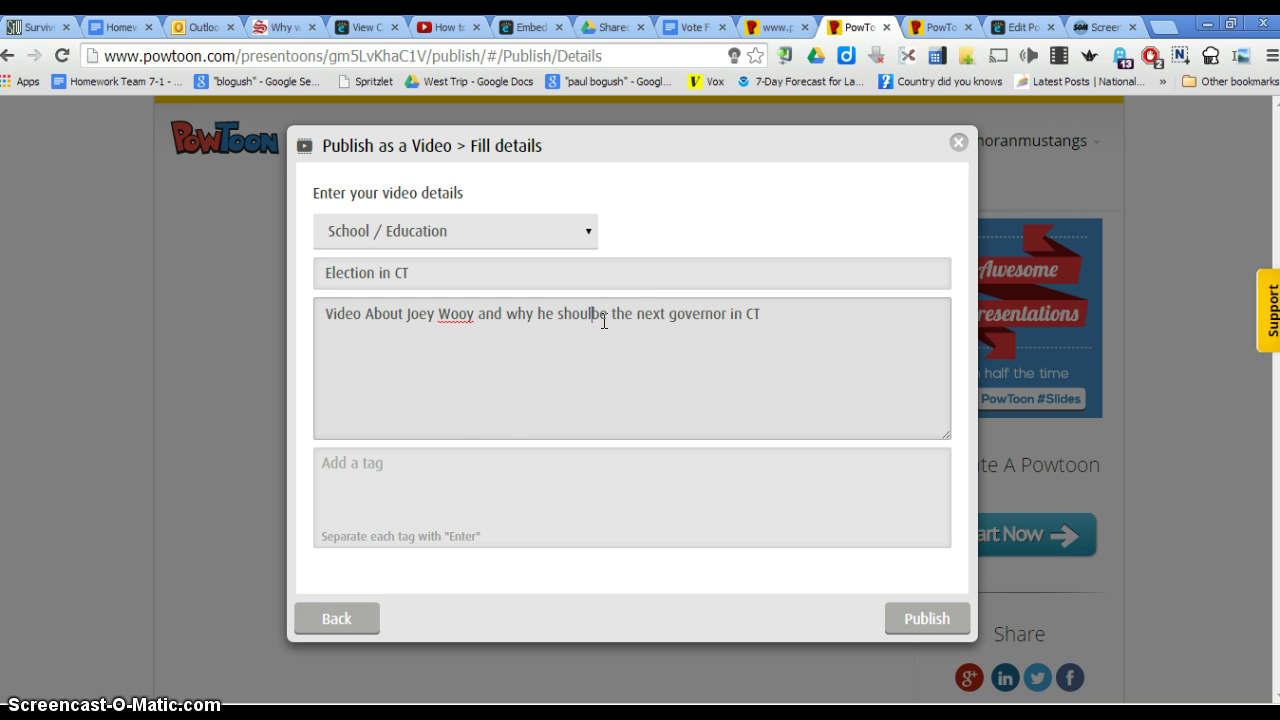
Add the tags governor and ct to the video
{"action": "left_click", "coordinate": [410, 473]}
{"action": "type", "text": "g"}
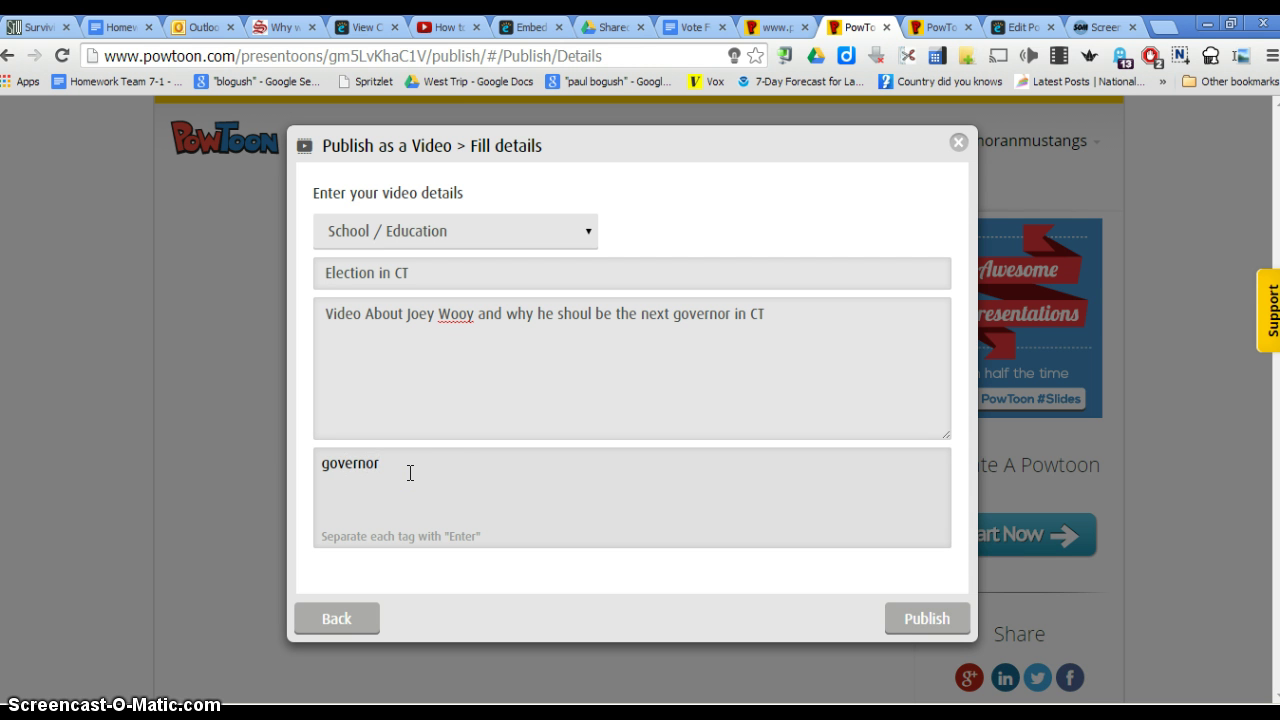
{"action": "type", "text": "overnor"}
{"action": "key", "text": "Return"}
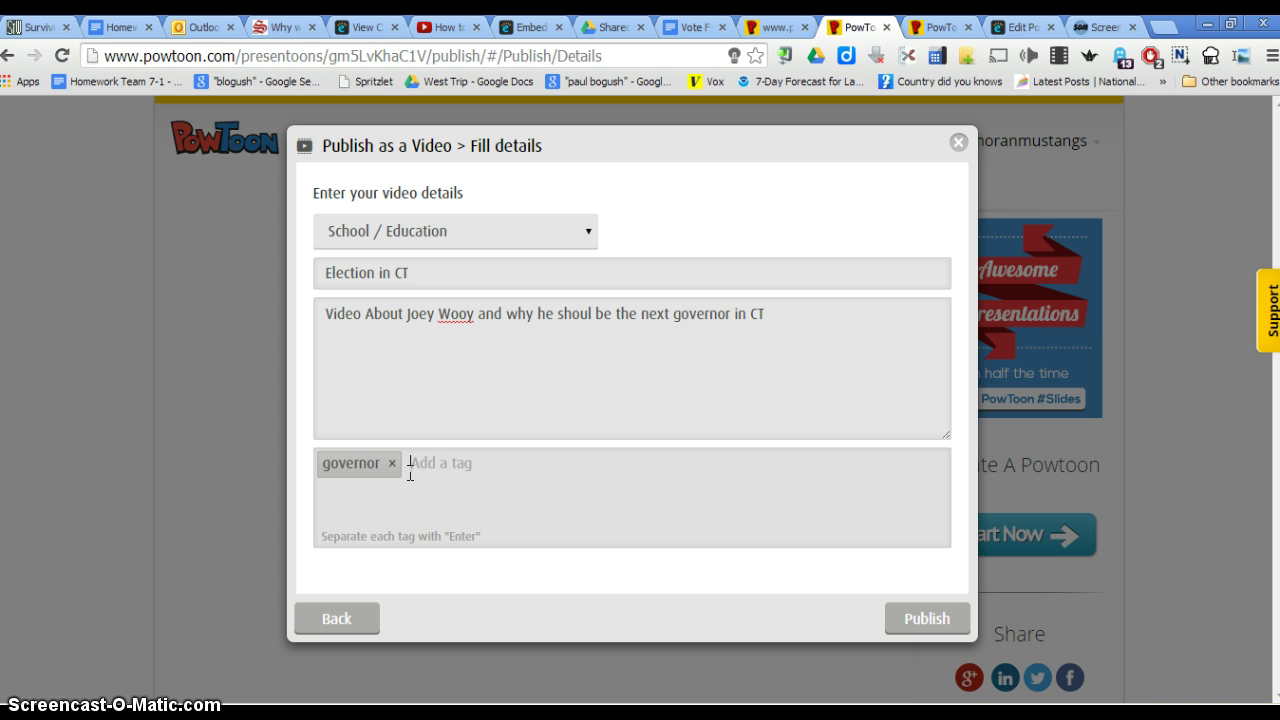
{"action": "type", "text": "ct"}
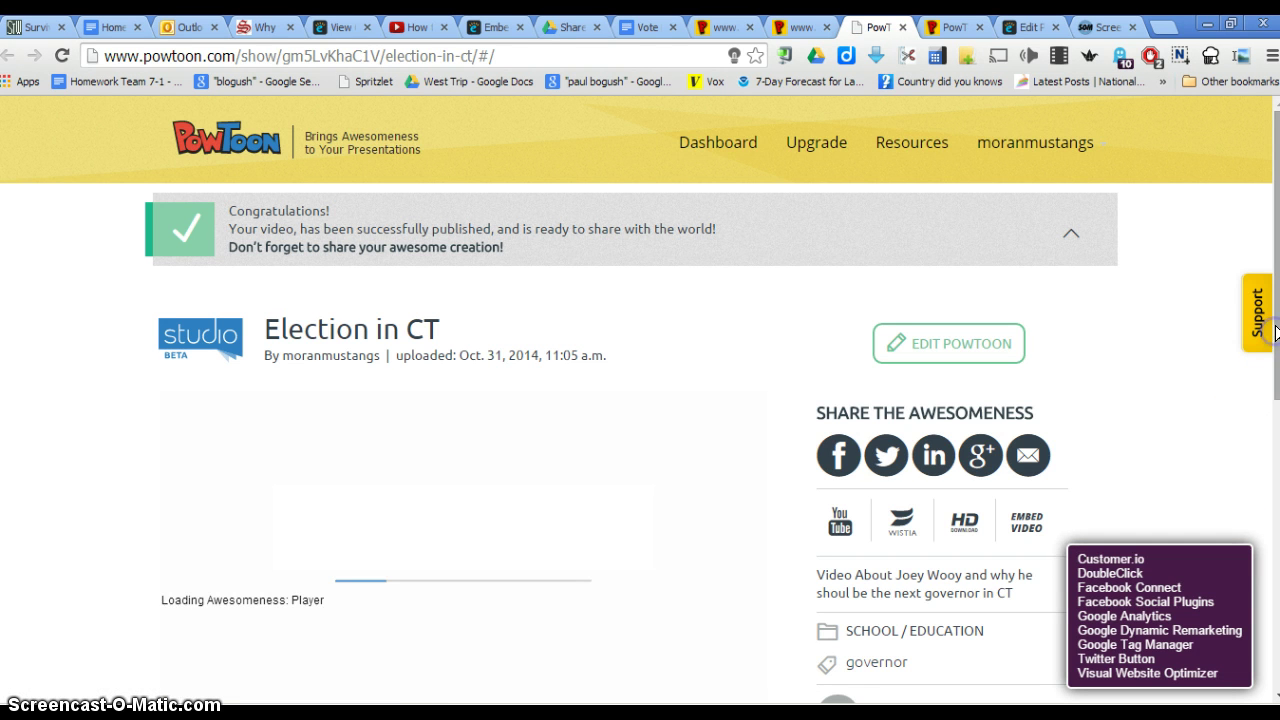
Get the Election in CT embed code at 800 X 491, select it, and go to the blog's Edit Post page
{"action": "scroll", "coordinate": [1063, 512], "scroll_direction": "down", "scroll_amount": 1}
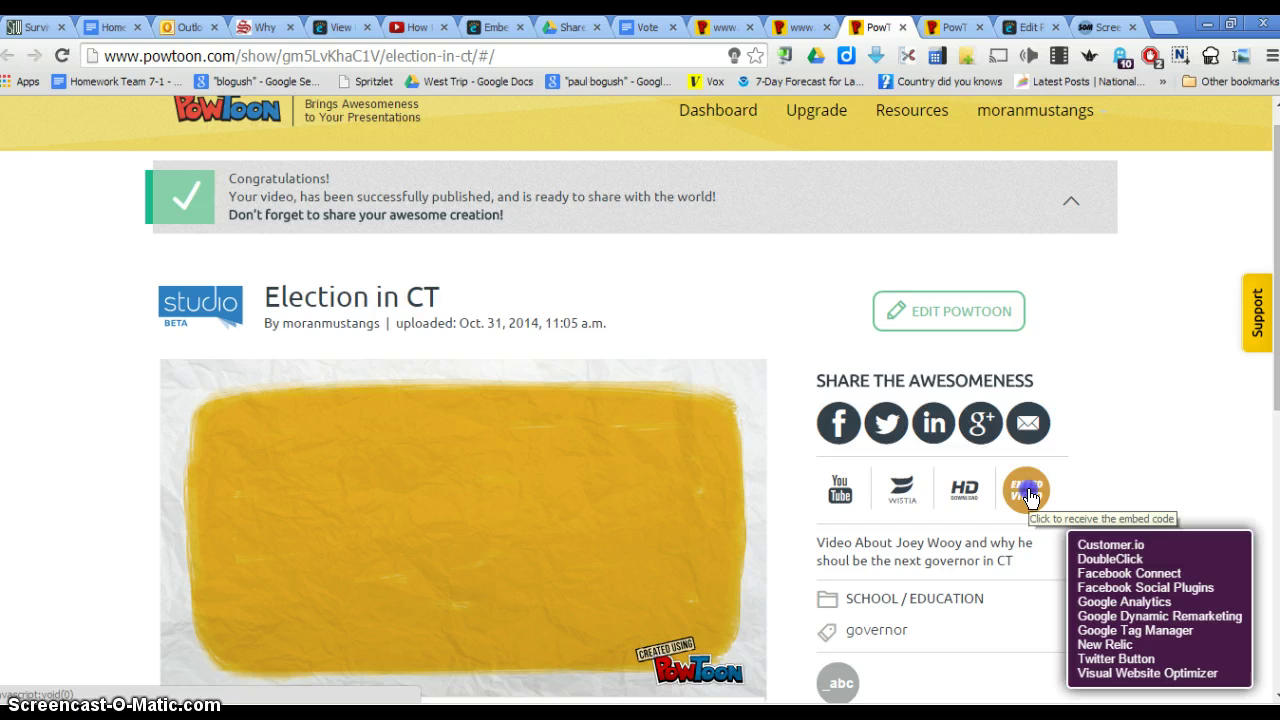
{"action": "left_click", "coordinate": [1028, 489]}
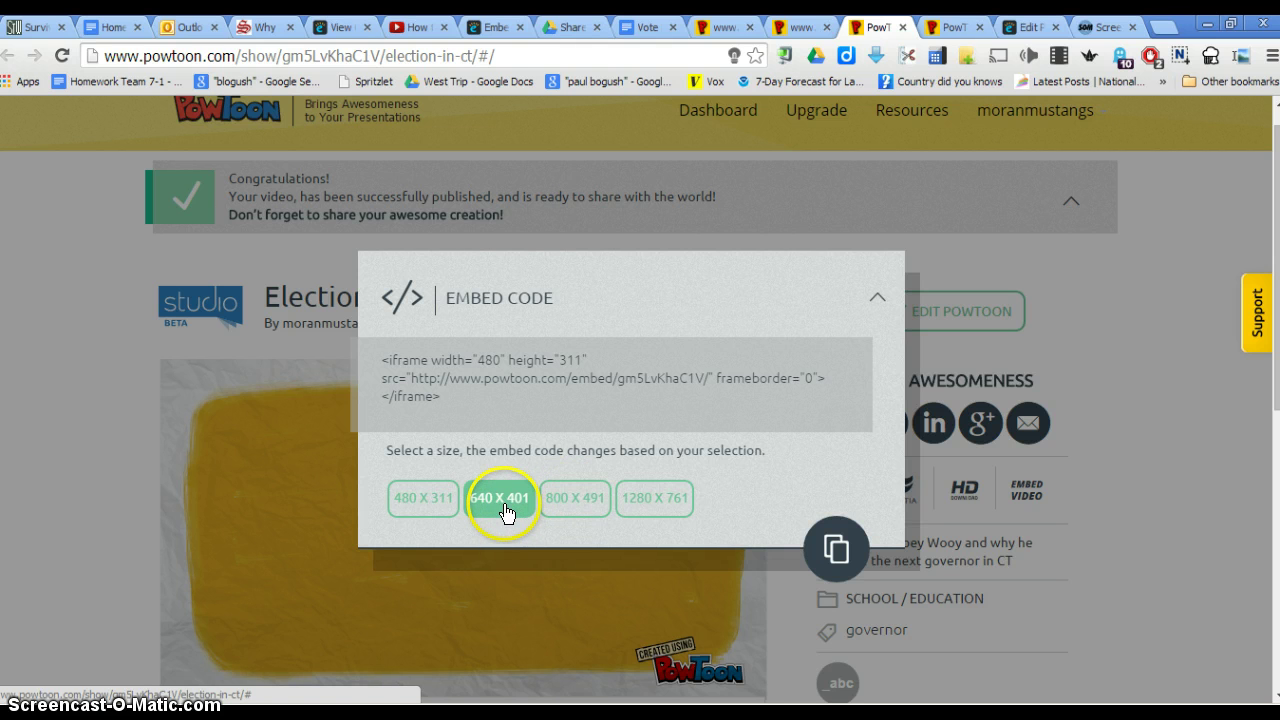
{"action": "left_click", "coordinate": [577, 501]}
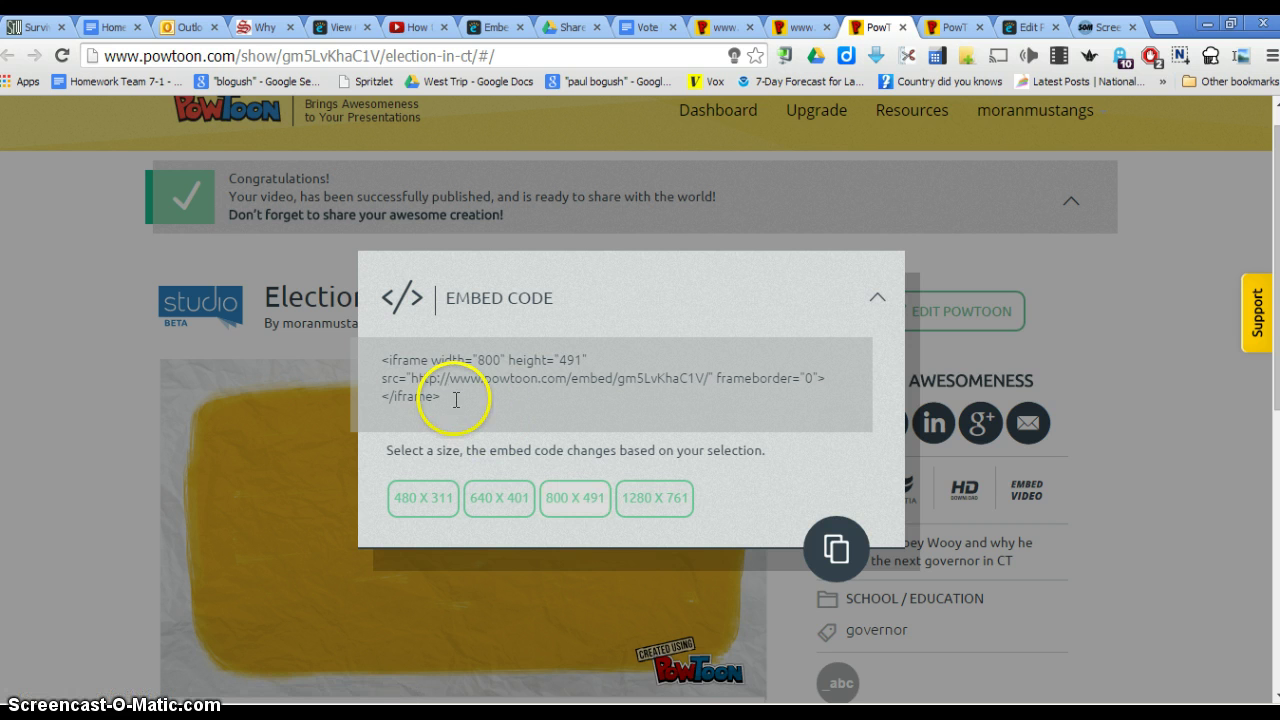
{"action": "left_click", "coordinate": [395, 365]}
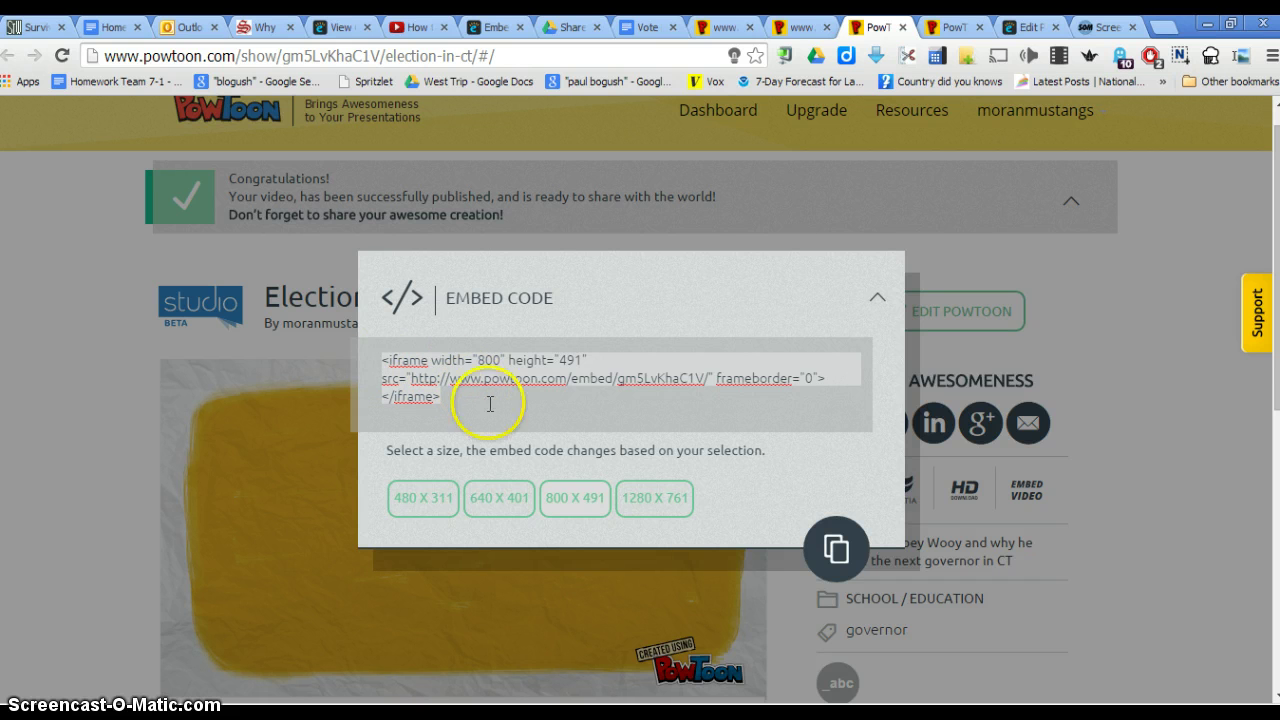
{"action": "left_click", "coordinate": [1030, 27]}
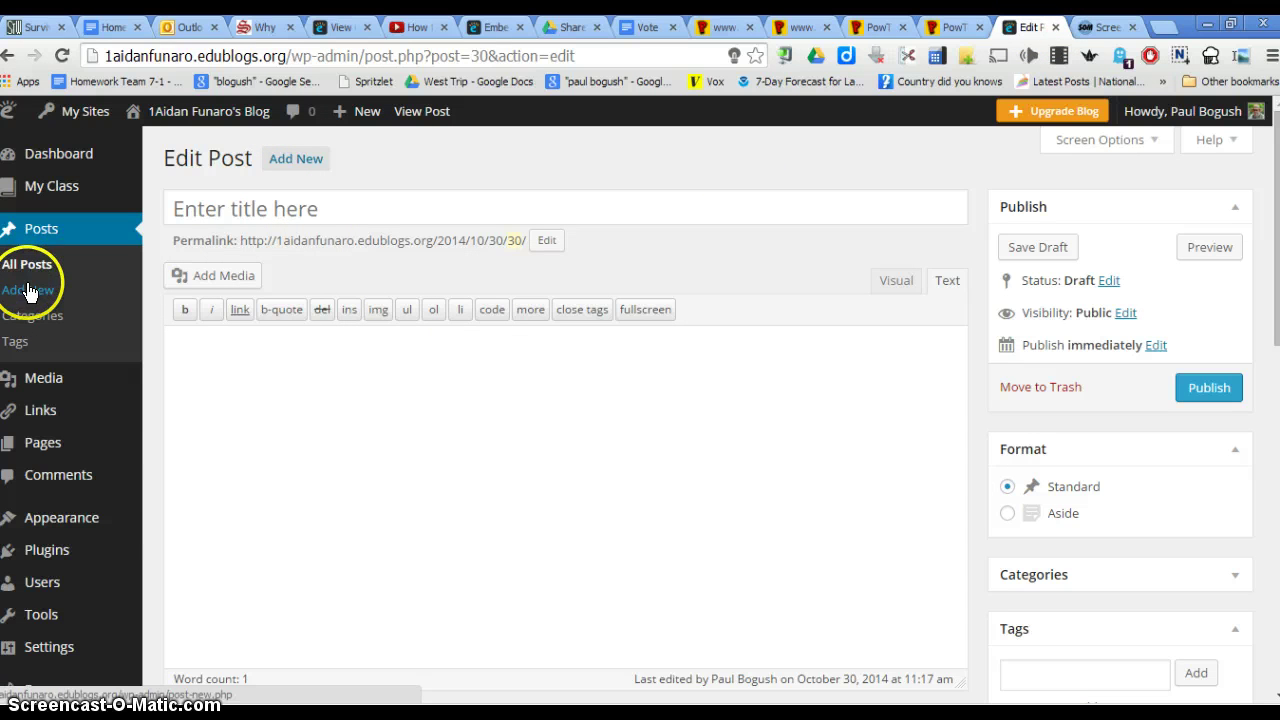
Switch the empty Edublogs draft to the Visual editor
{"action": "left_click", "coordinate": [886, 284]}
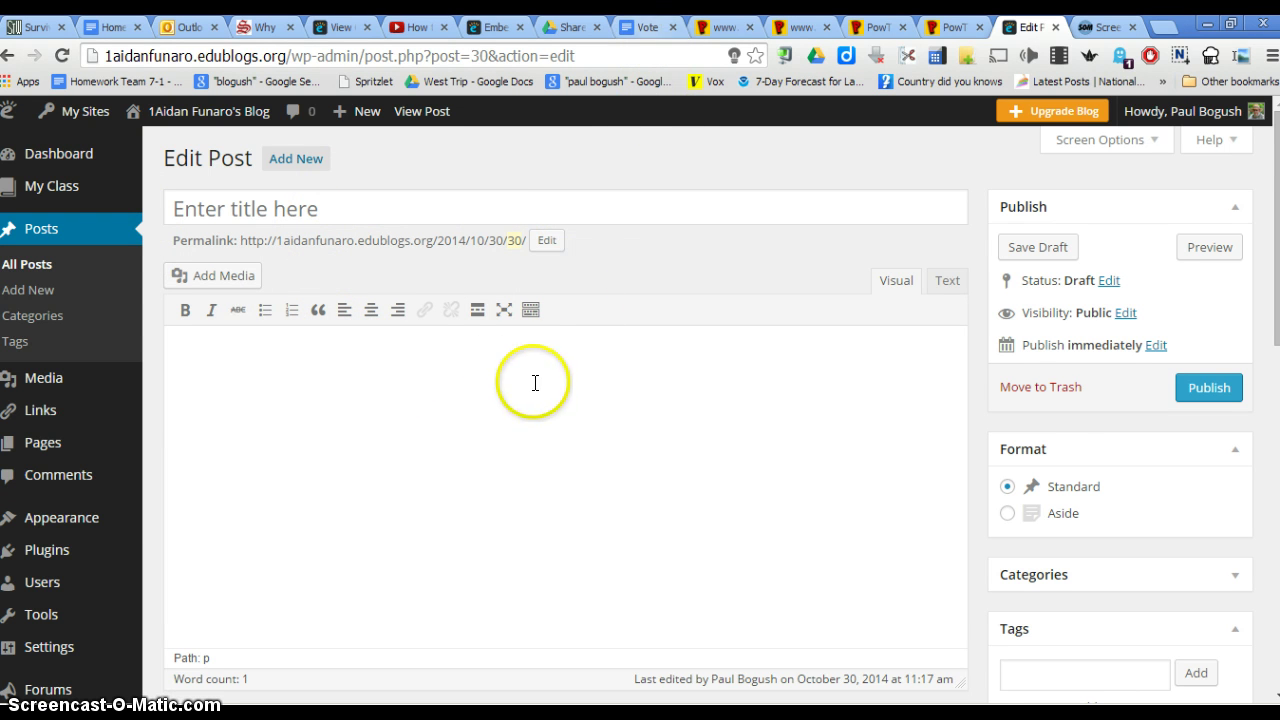
Select both governor-race essay paragraphs in Google Docs, then return to the empty Edublogs post body
{"action": "left_click", "coordinate": [645, 30]}
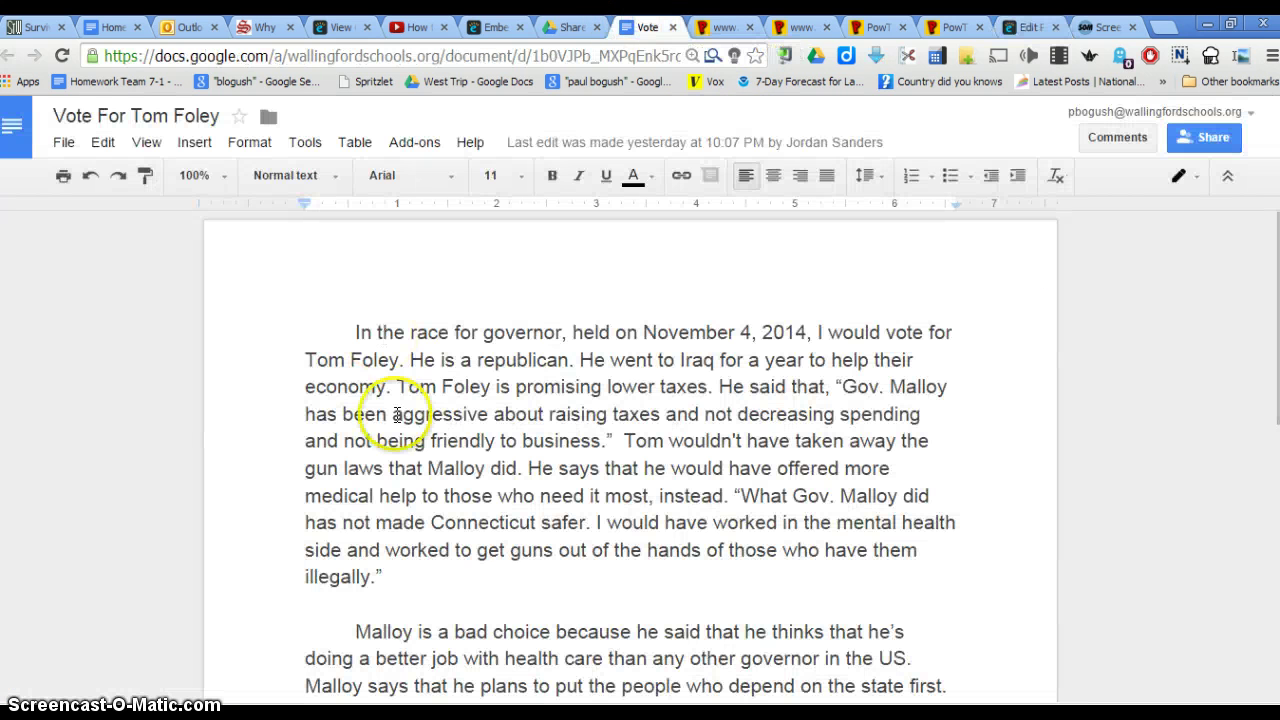
{"action": "left_click", "coordinate": [352, 323]}
{"action": "left_click_drag", "start_coordinate": [352, 323], "coordinate": [756, 627]}
{"action": "key", "text": "ctrl+c"}
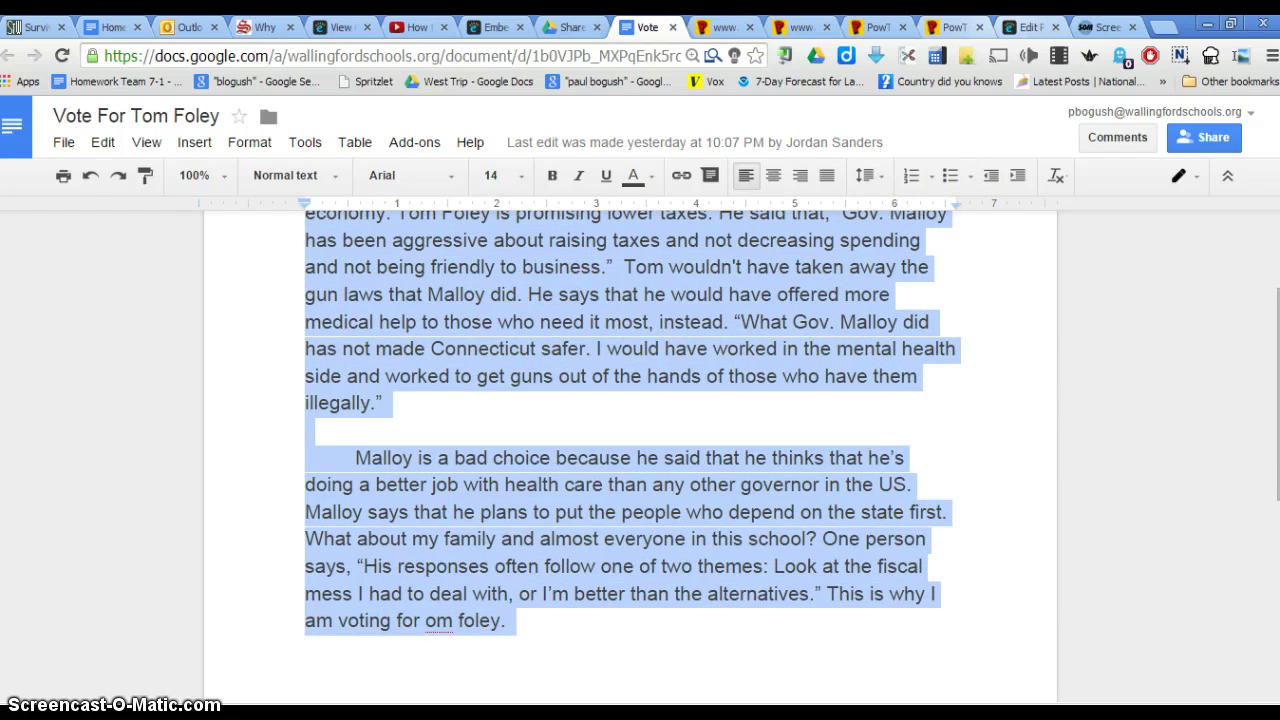
{"action": "left_click", "coordinate": [1028, 27]}
{"action": "left_click", "coordinate": [386, 342]}
Paste the essay into the post body and delete the extra blank line between its paragraphs
{"action": "left_click", "coordinate": [298, 372]}
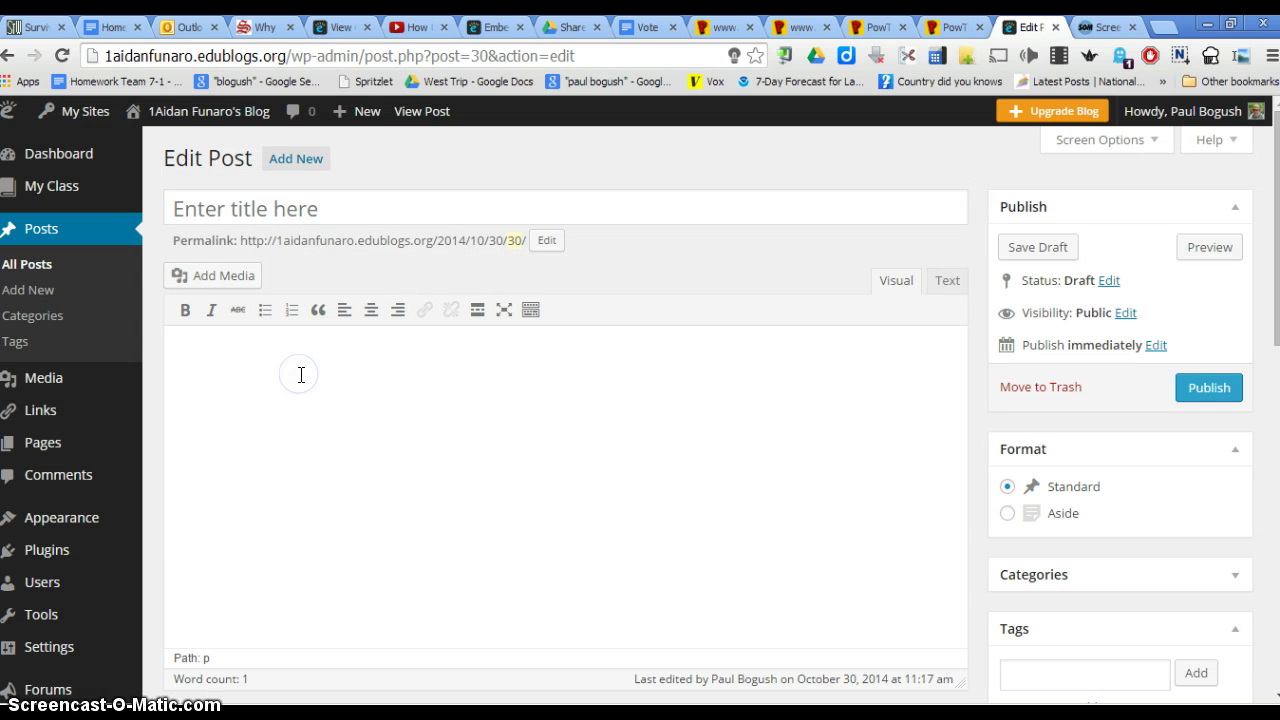
{"action": "key", "text": "ctrl+v"}
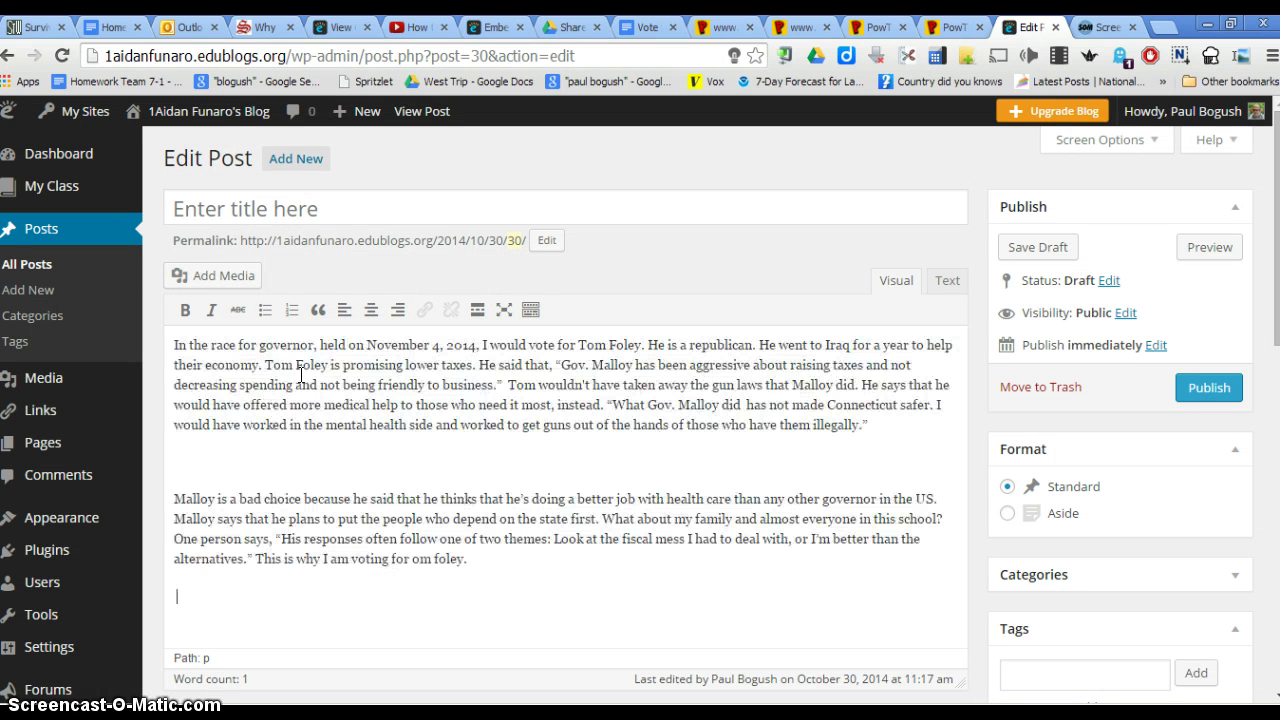
{"action": "left_click", "coordinate": [266, 466]}
{"action": "key", "text": "BackSpace"}
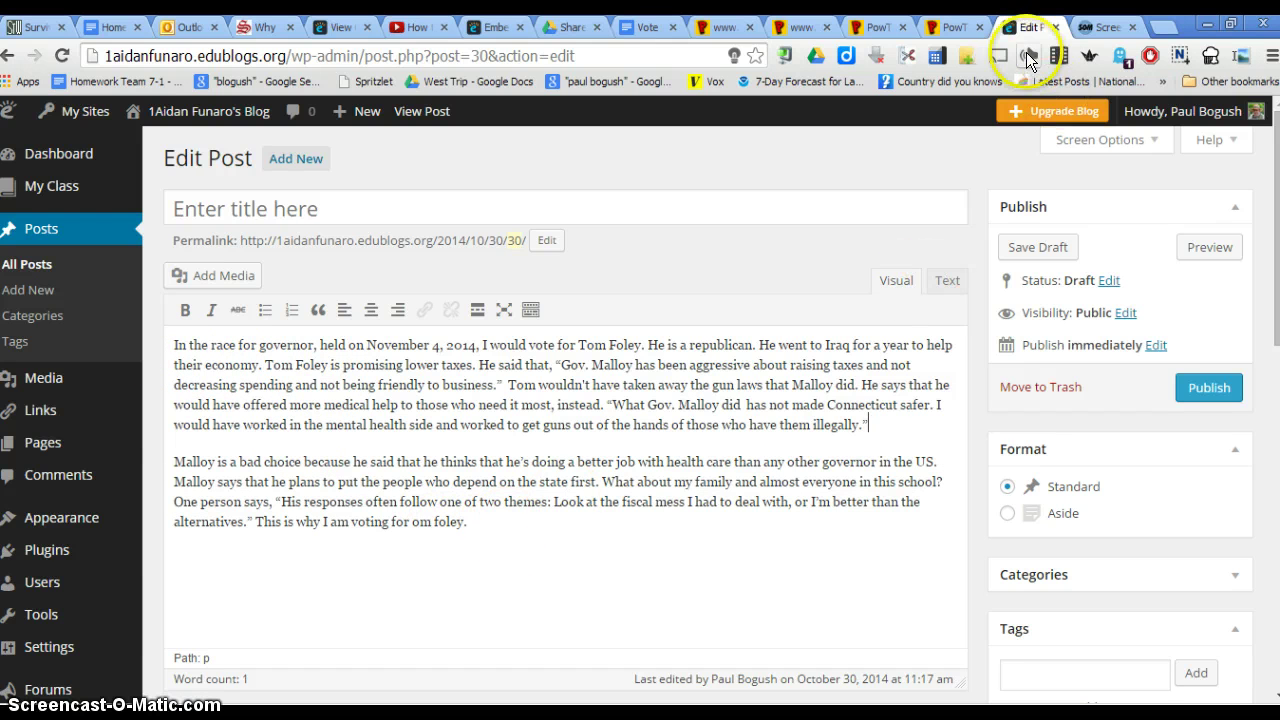
Copy the 800 x 491 iframe embed code from PowToon's published page and return to Edublogs
{"action": "left_click", "coordinate": [928, 28]}
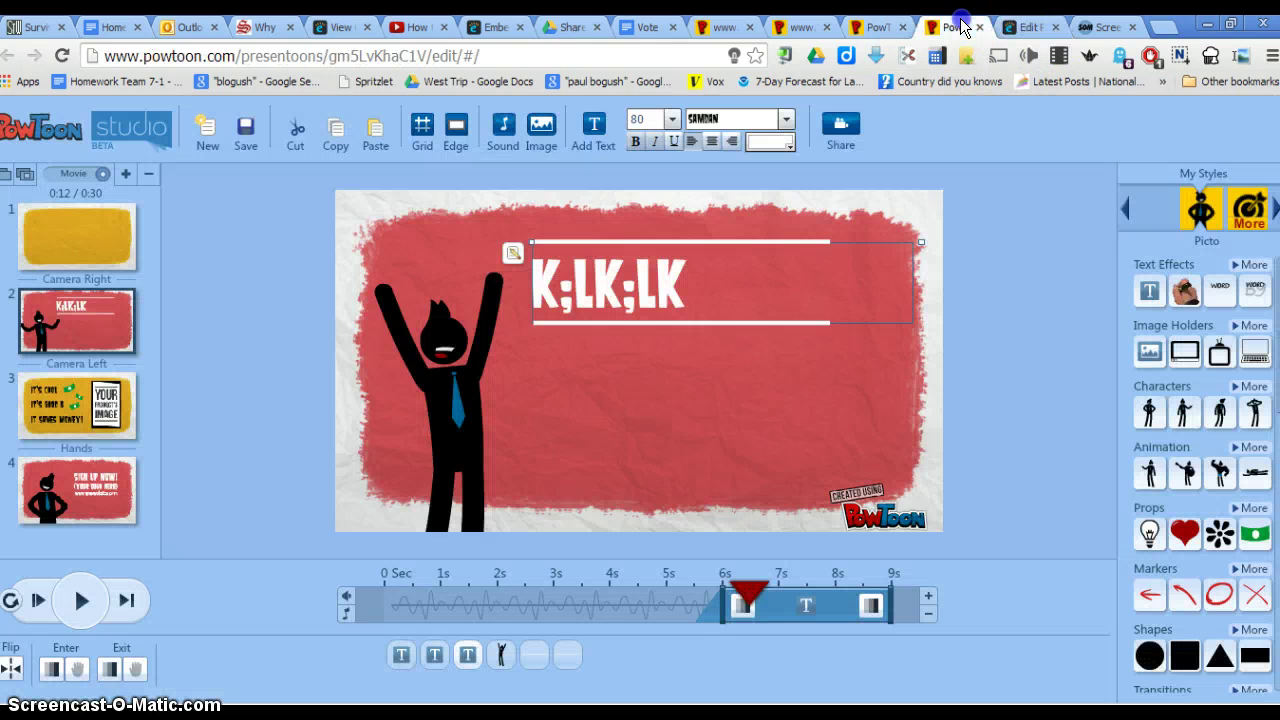
{"action": "left_click", "coordinate": [878, 31]}
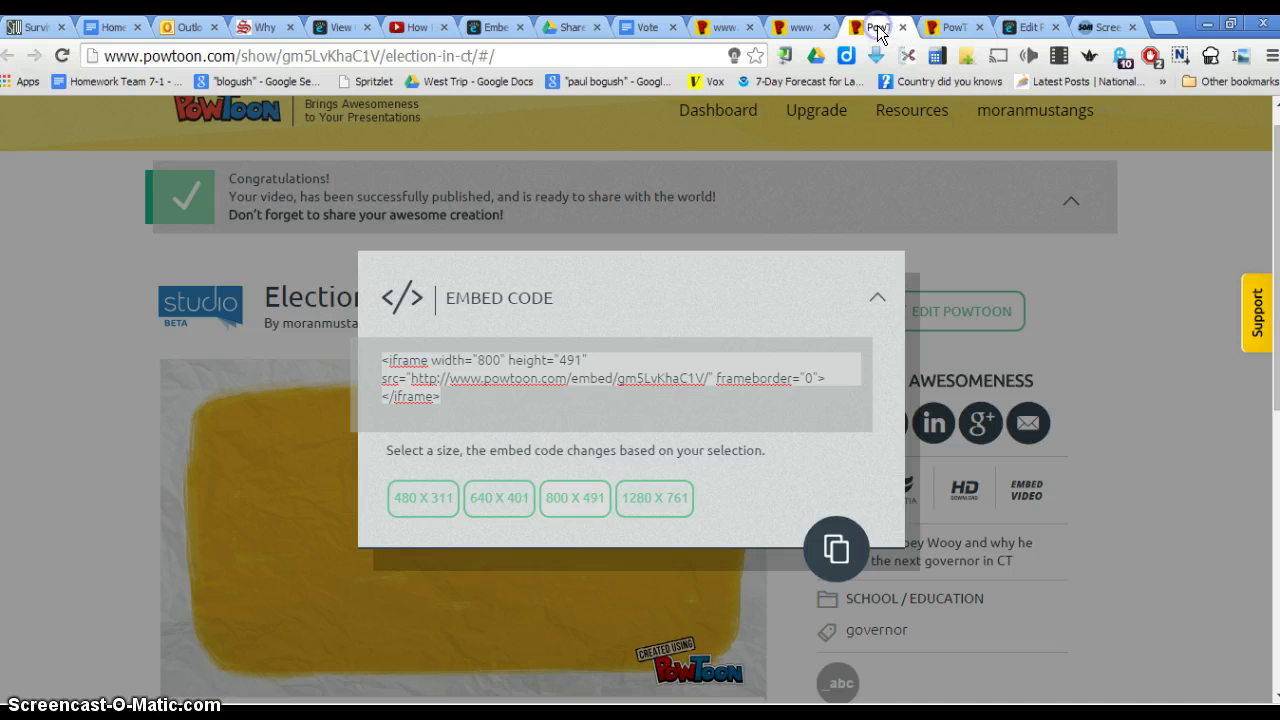
{"action": "left_click", "coordinate": [485, 360]}
{"action": "right_click", "coordinate": [485, 360]}
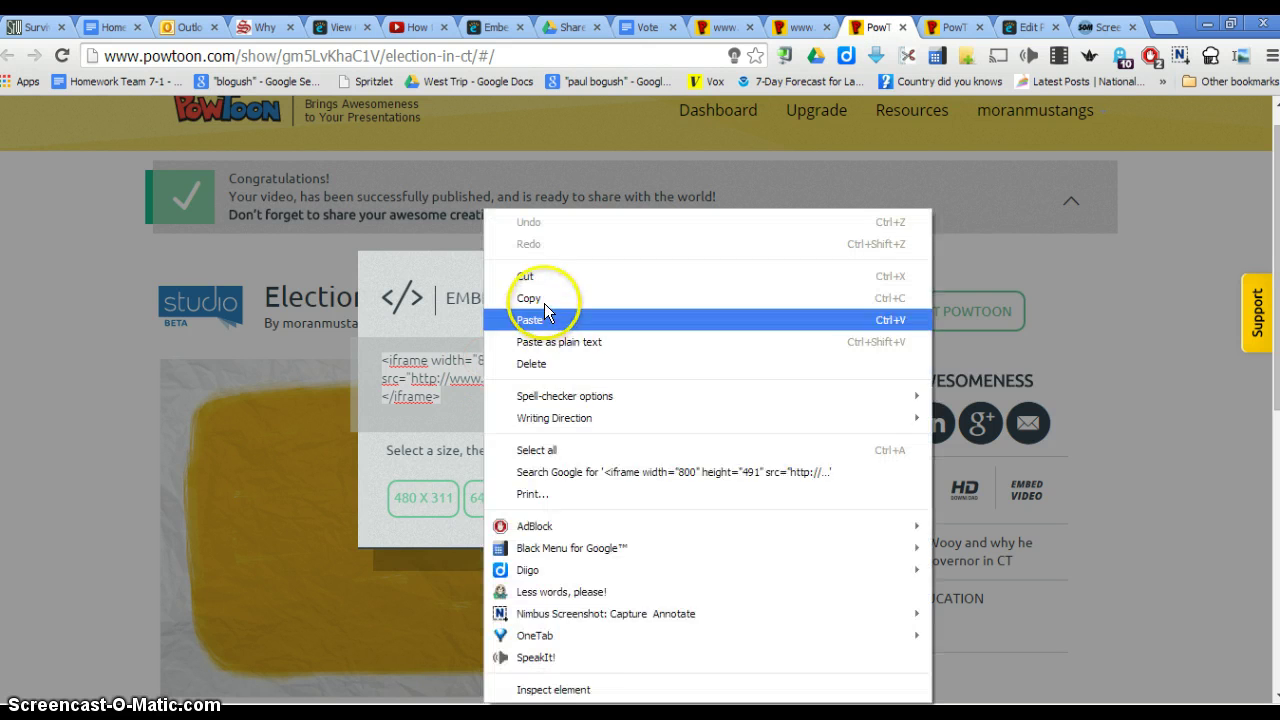
{"action": "left_click", "coordinate": [545, 299]}
{"action": "left_click", "coordinate": [1033, 28]}
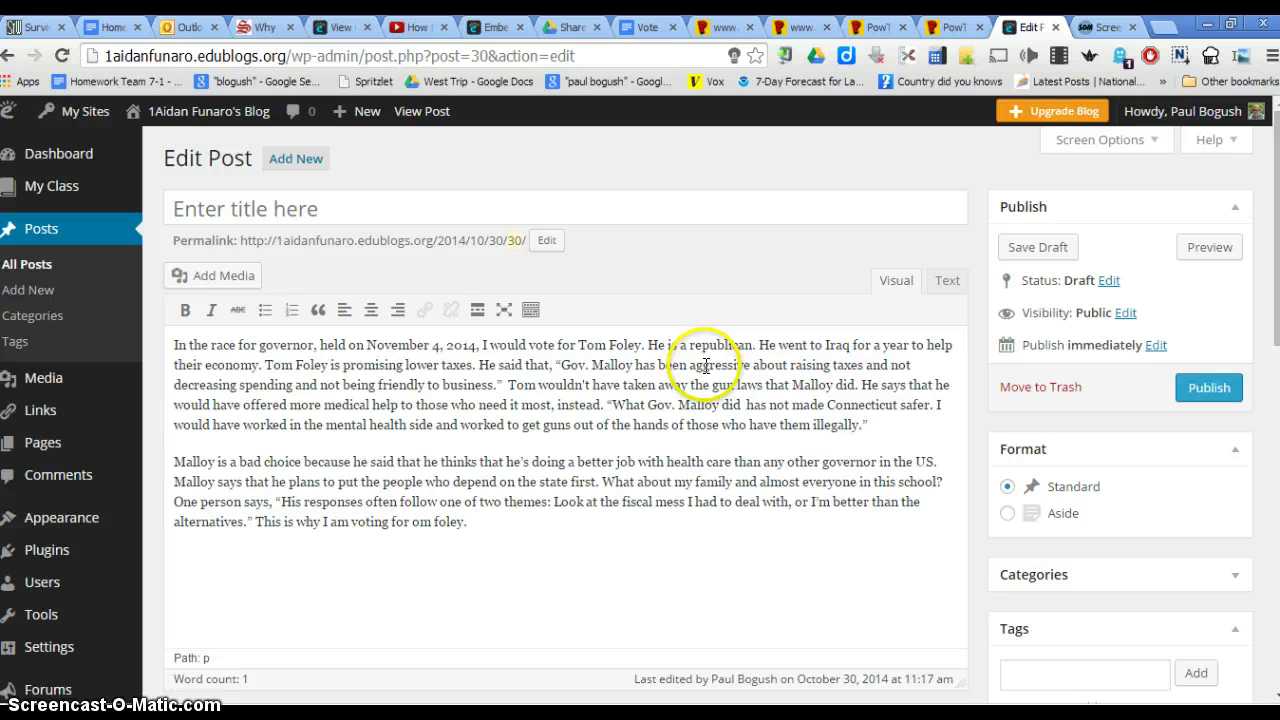
In the Text view, paste the PowToon iframe below the essay and wrap it in <center></center> tags
{"action": "left_click", "coordinate": [948, 281]}
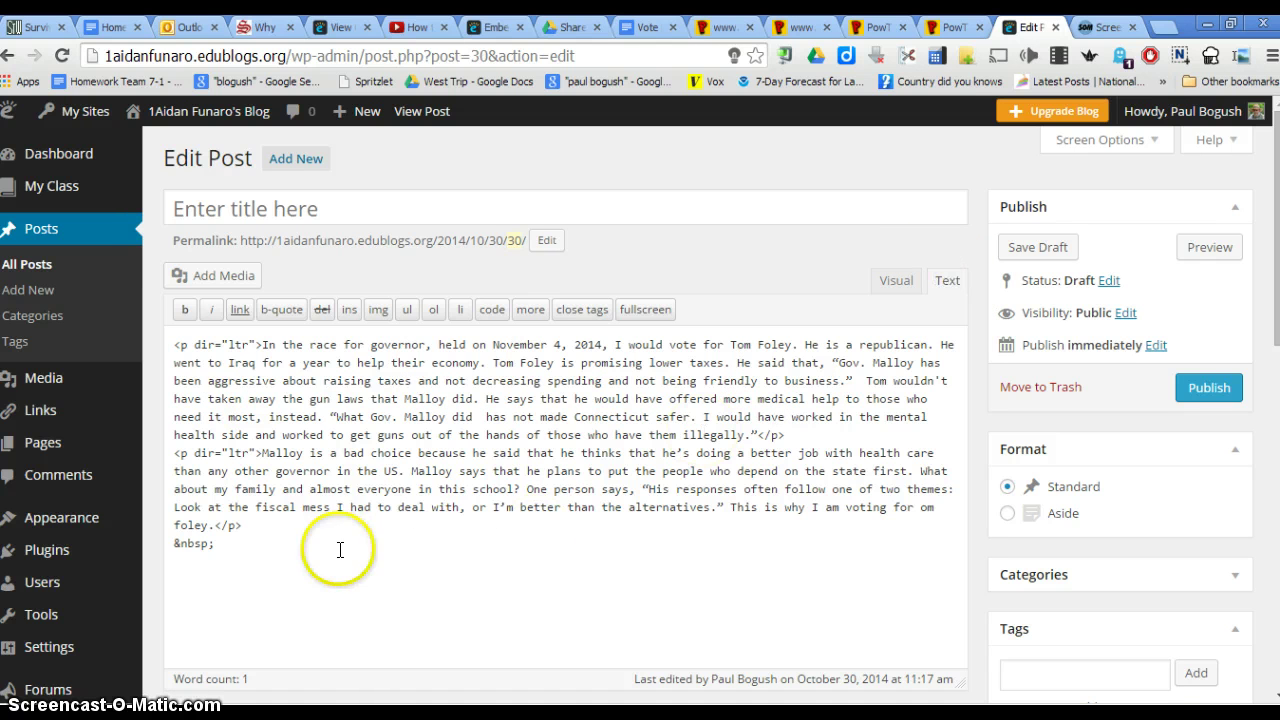
{"action": "left_click", "coordinate": [266, 569]}
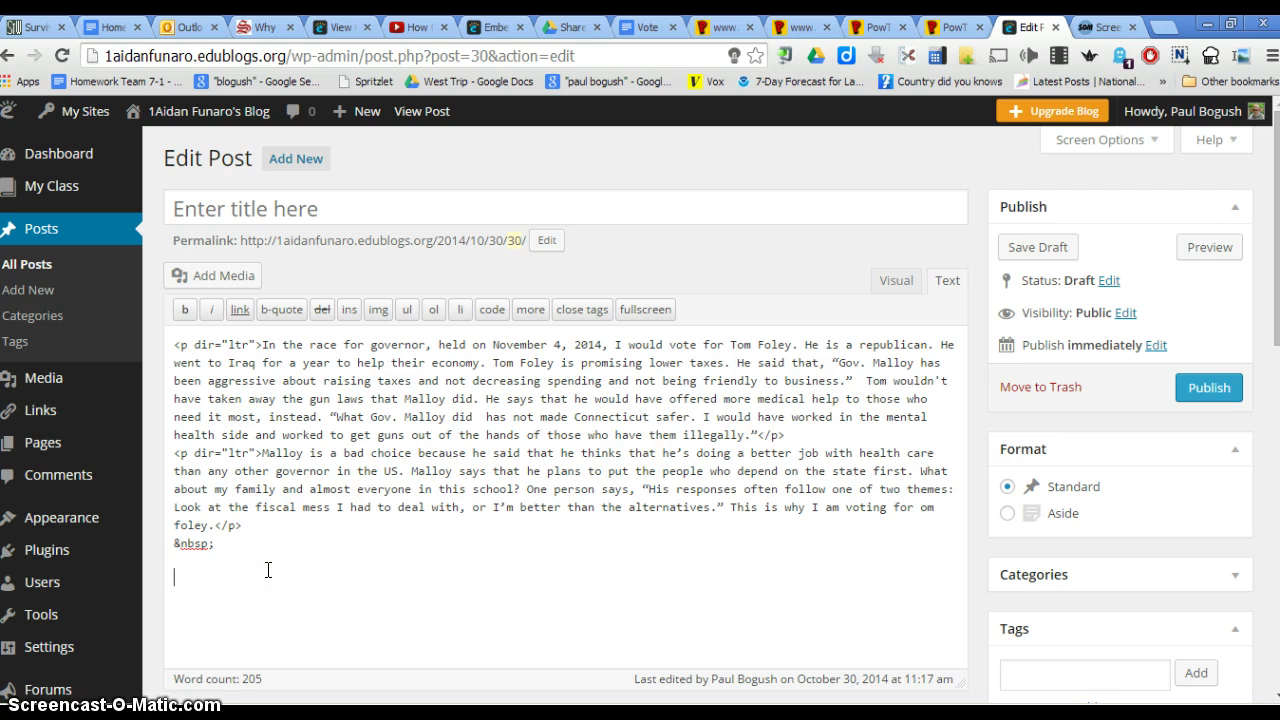
{"action": "key", "text": "ctrl+v"}
{"action": "left_click", "coordinate": [186, 580]}
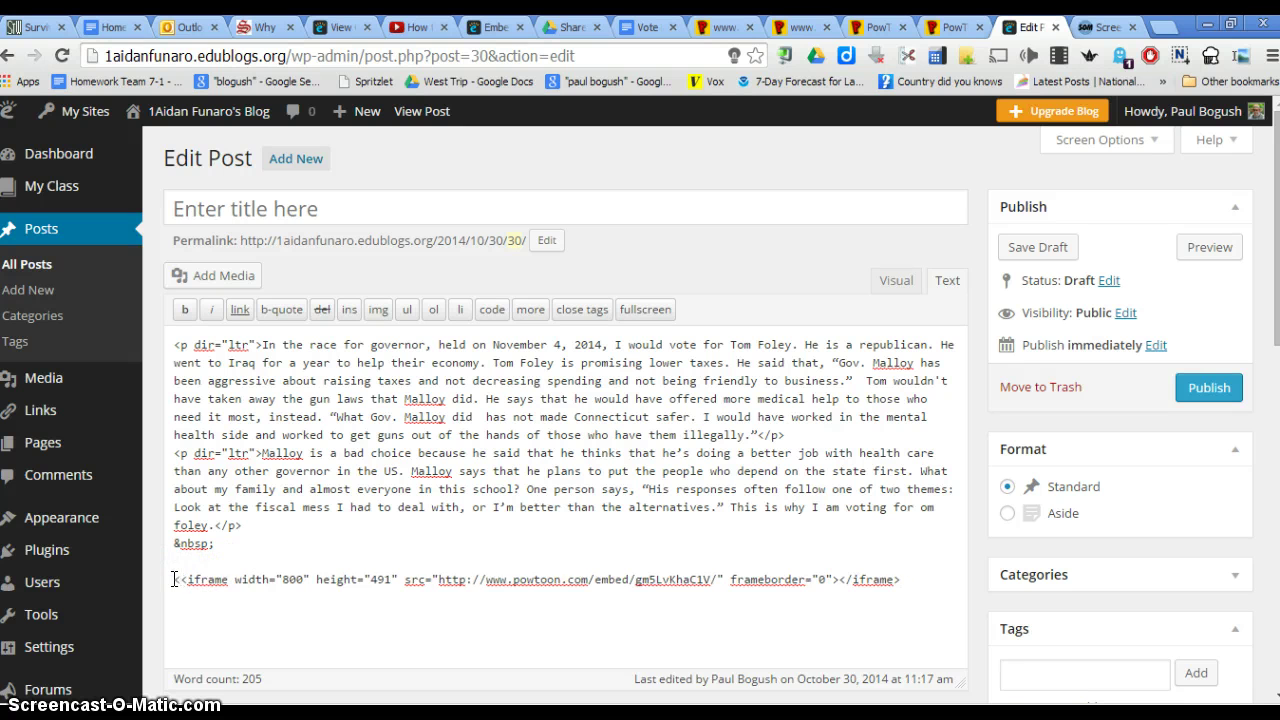
{"action": "type", "text": "center"}
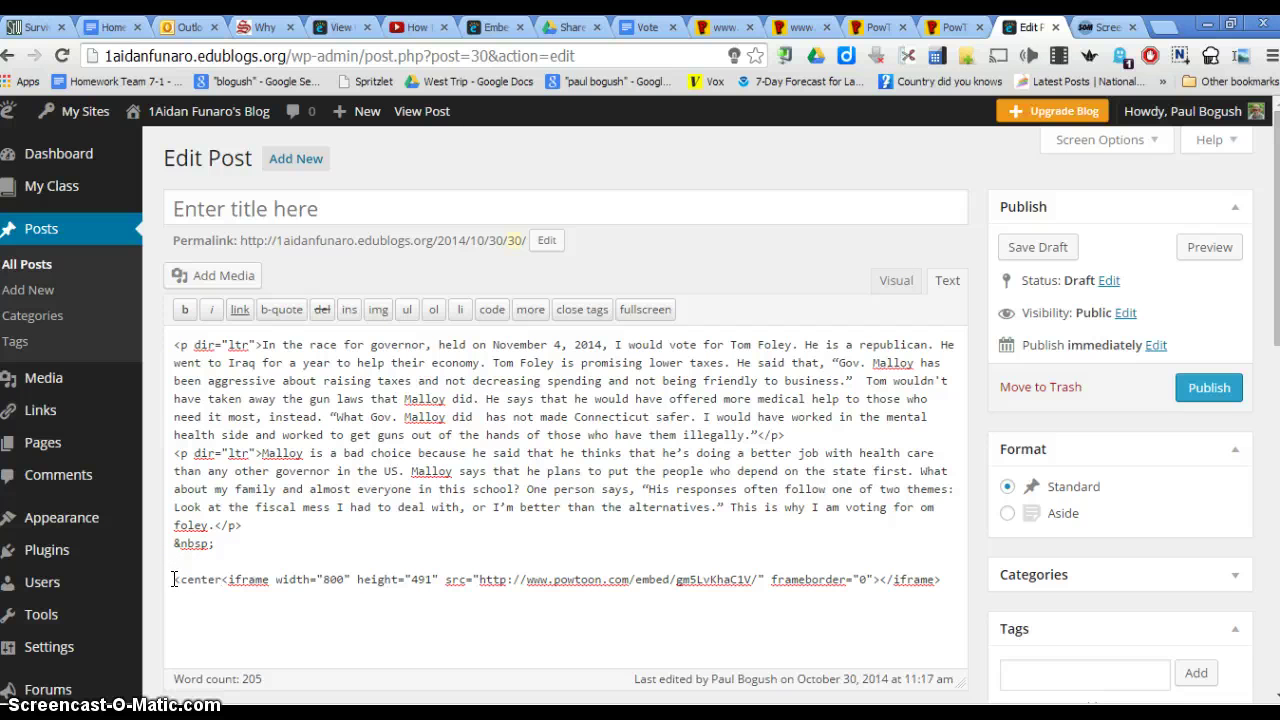
{"action": "type", "text": ">"}
{"action": "left_click", "coordinate": [178, 580]}
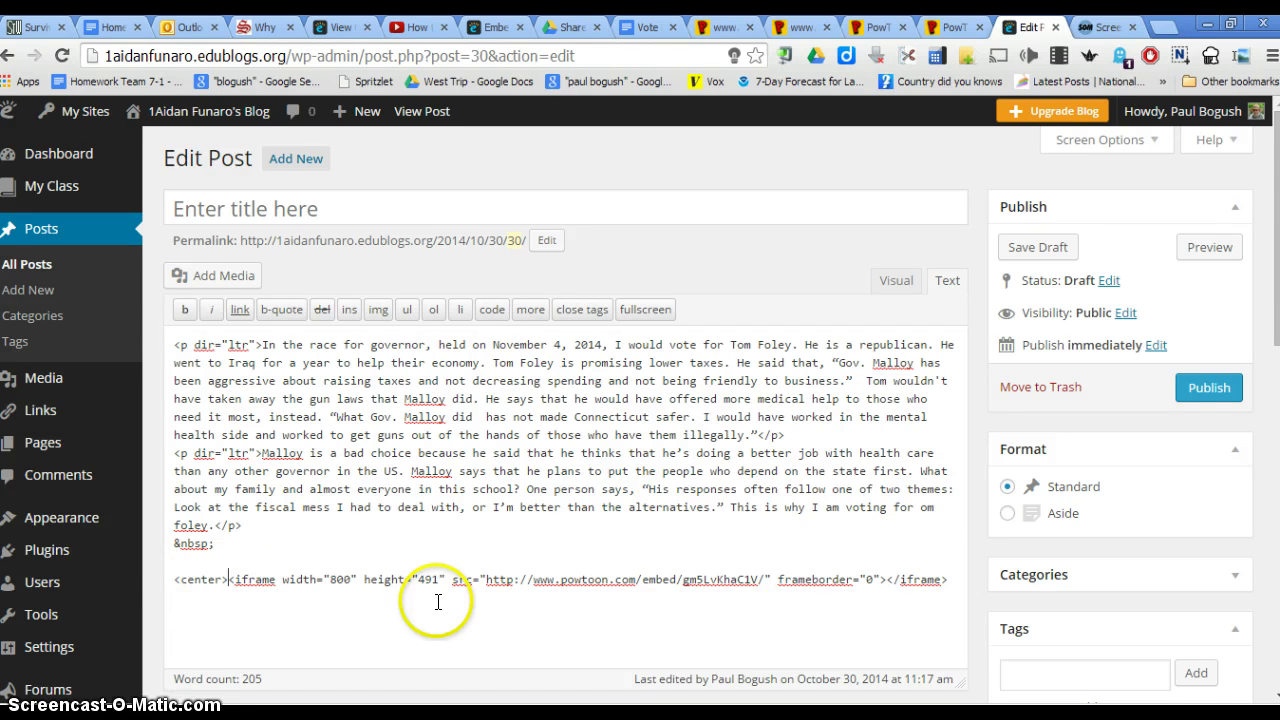
{"action": "left_click", "coordinate": [946, 579]}
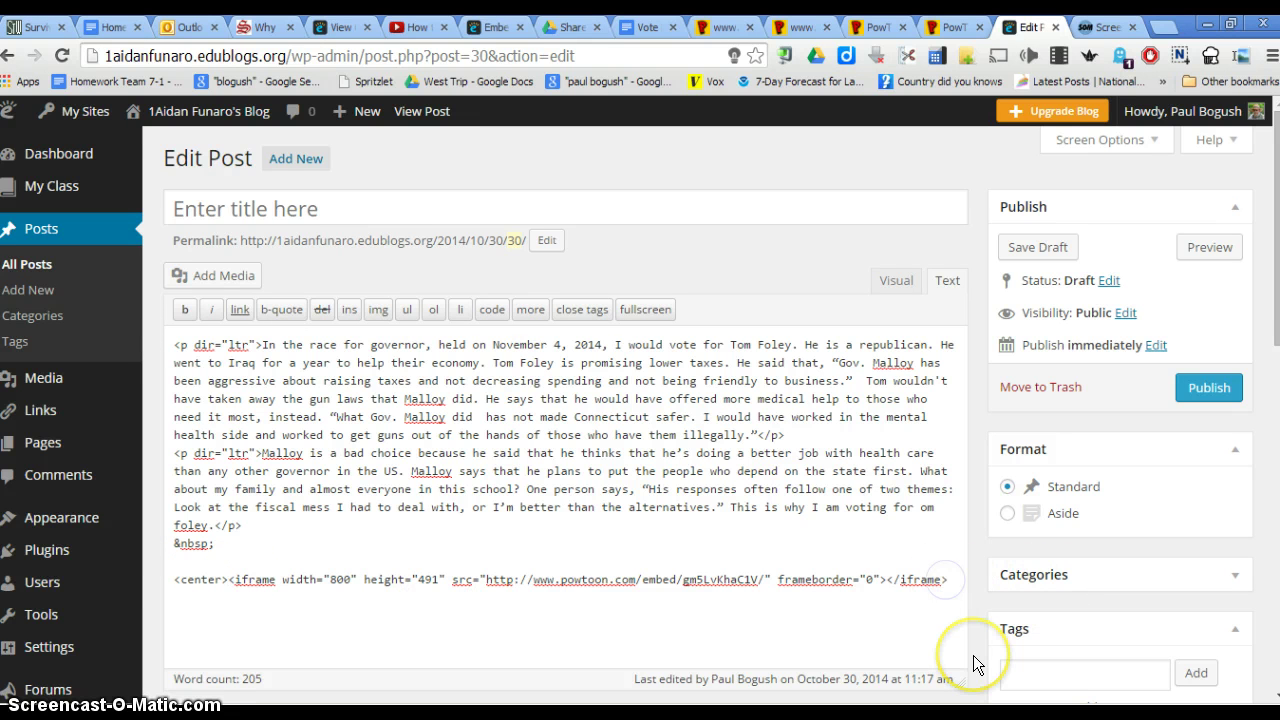
{"action": "type", "text": "</center>"}
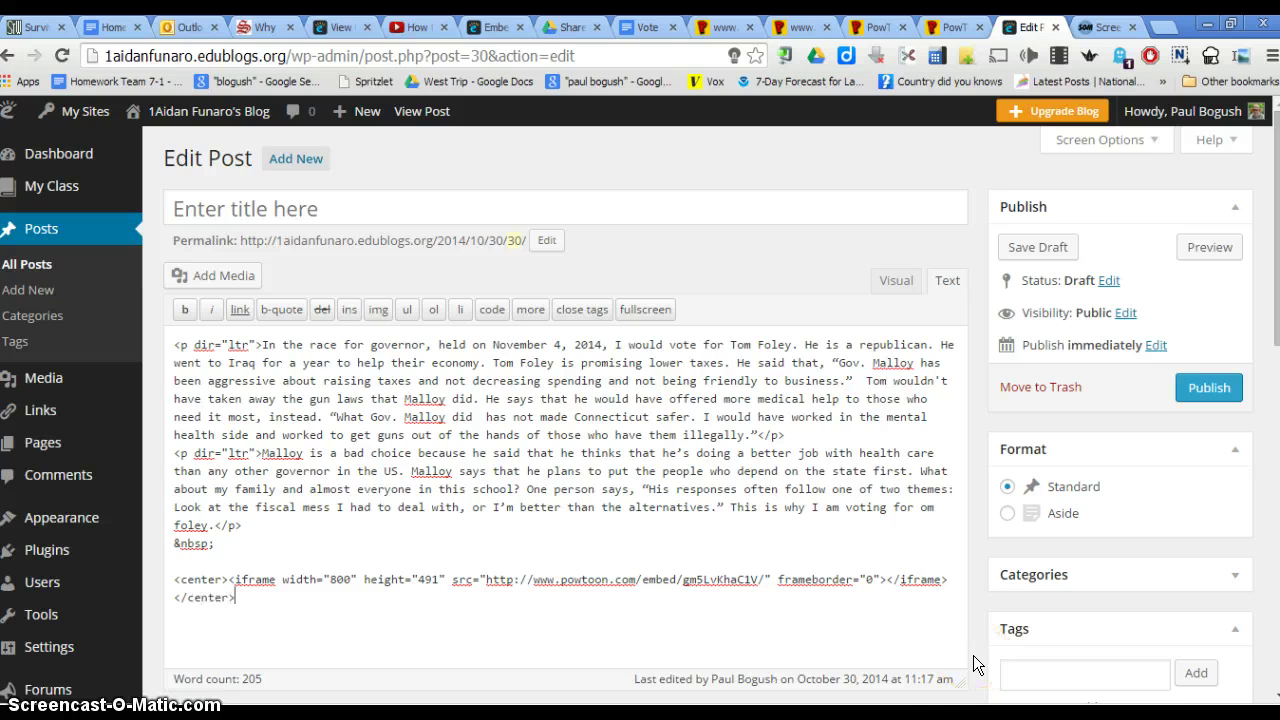
{"action": "left_click", "coordinate": [170, 598]}
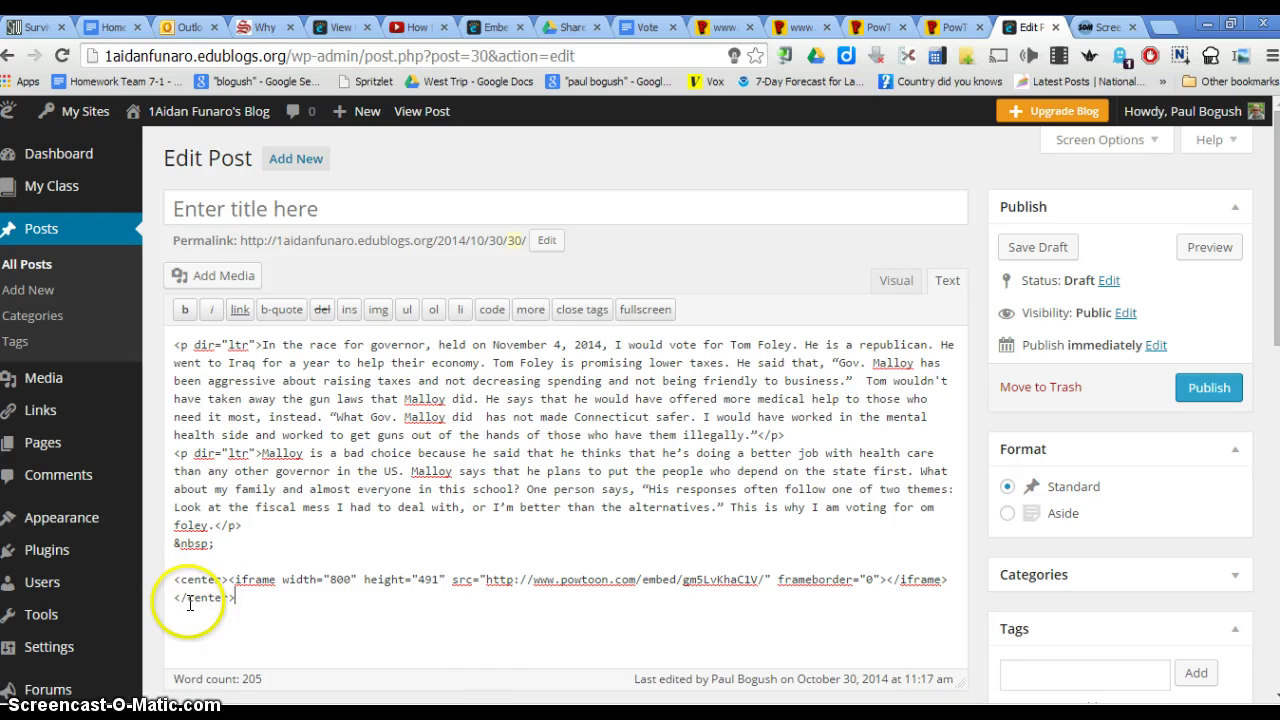
Back in Visual view, delete the empty paragraph between the essay and the embedded video
{"action": "left_click", "coordinate": [897, 284]}
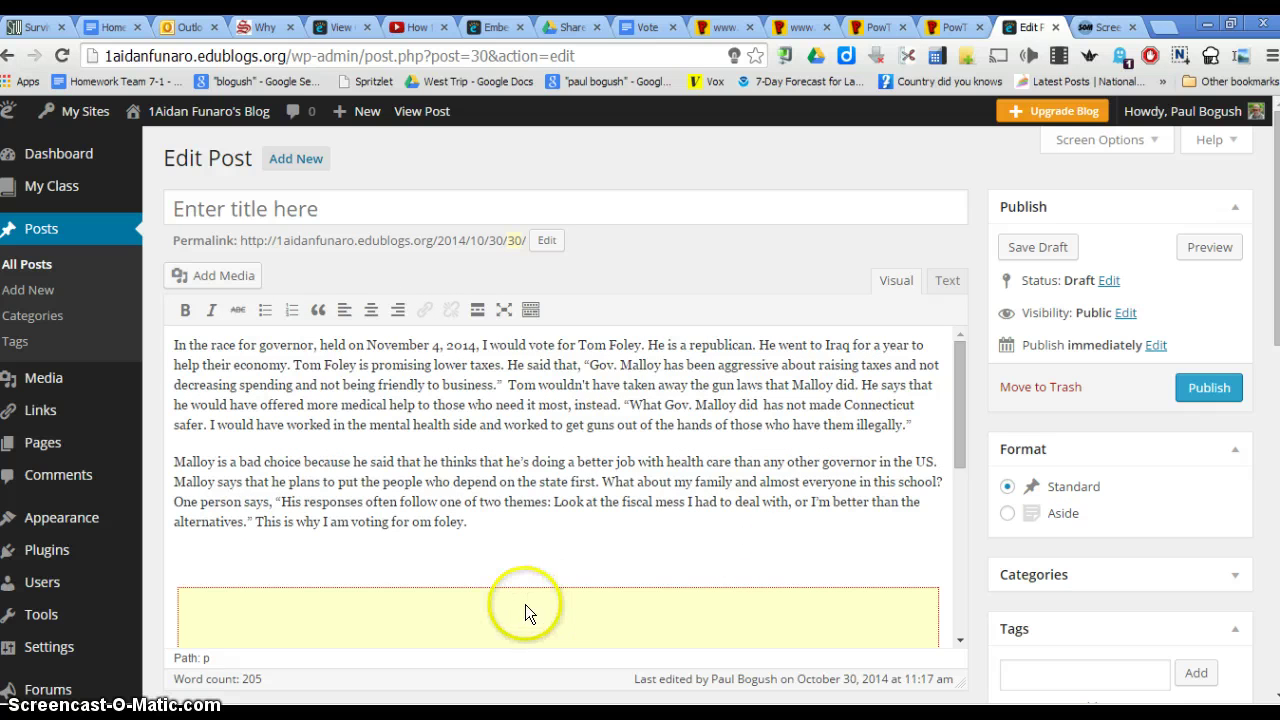
{"action": "left_click", "coordinate": [529, 568]}
{"action": "key", "text": "BackSpace"}
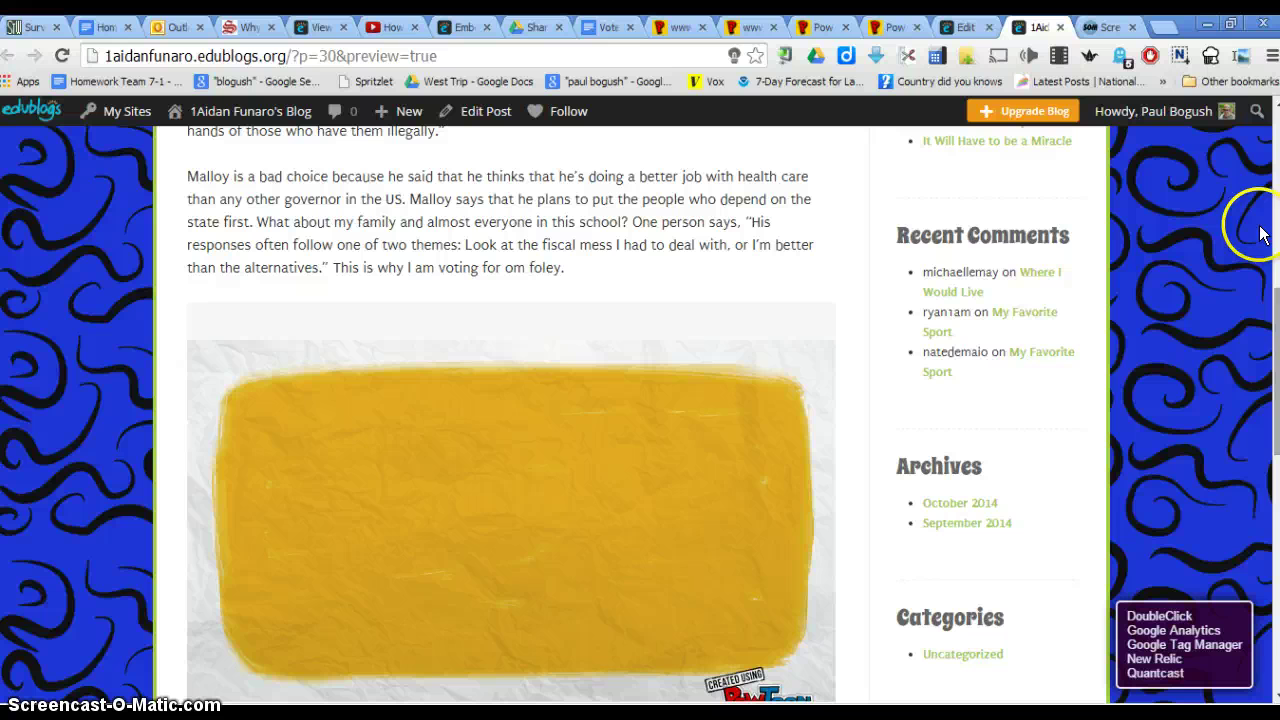
Return from the post preview to the Edit Post page with the essay and embedded video draft
{"action": "left_click", "coordinate": [963, 27]}
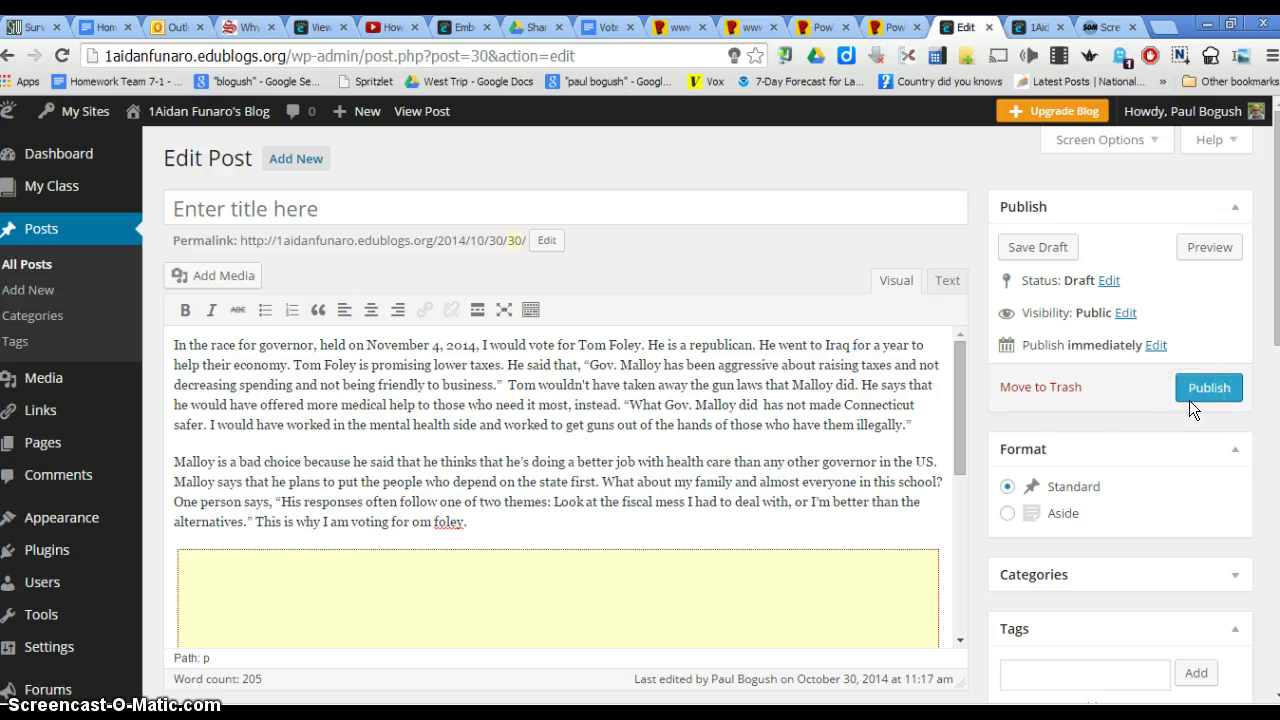
{"action": "left_click_drag", "start_coordinate": [1187, 400], "coordinate": [242, 355]}
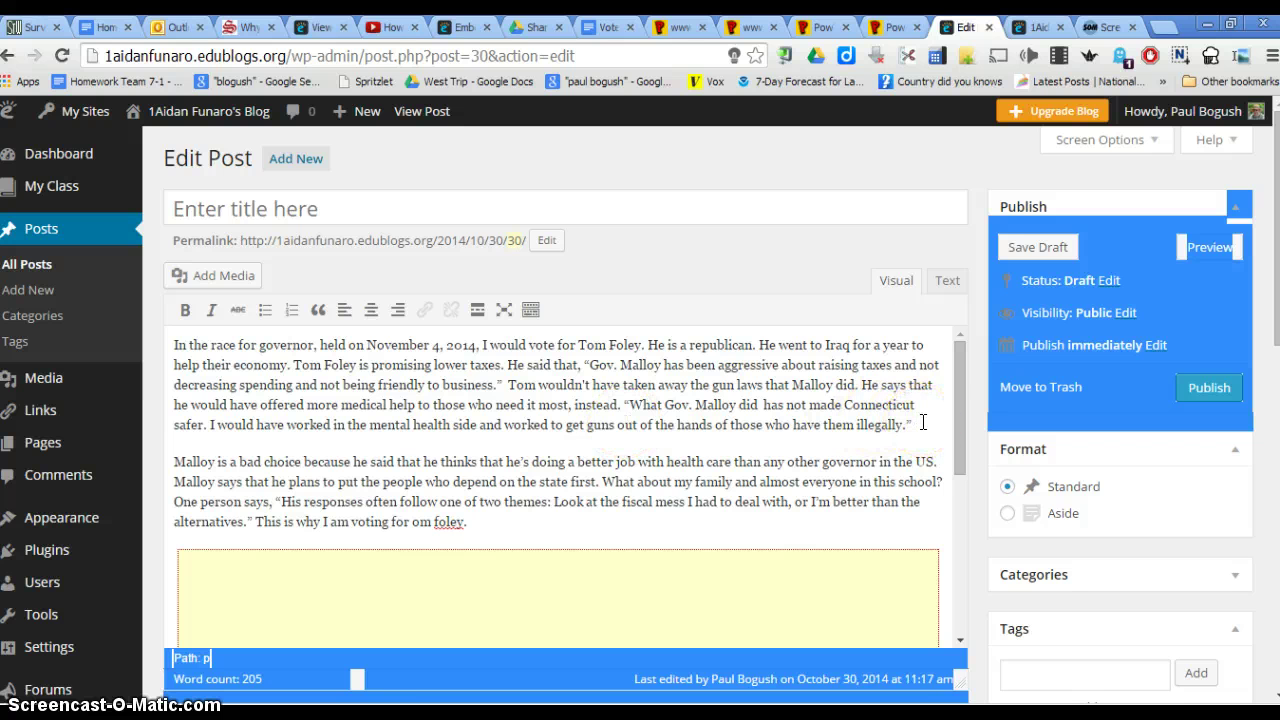
{"action": "left_click", "coordinate": [653, 402]}
{"action": "left_click", "coordinate": [749, 500]}
{"action": "left_click", "coordinate": [493, 668]}
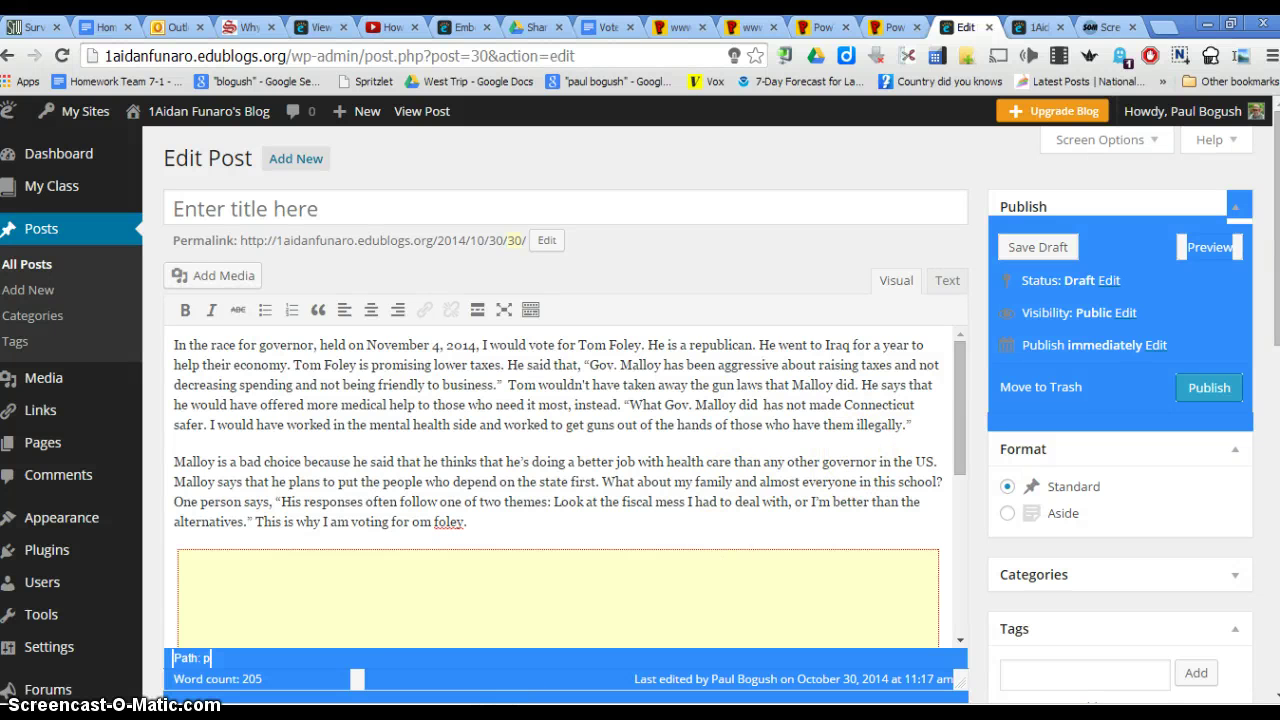